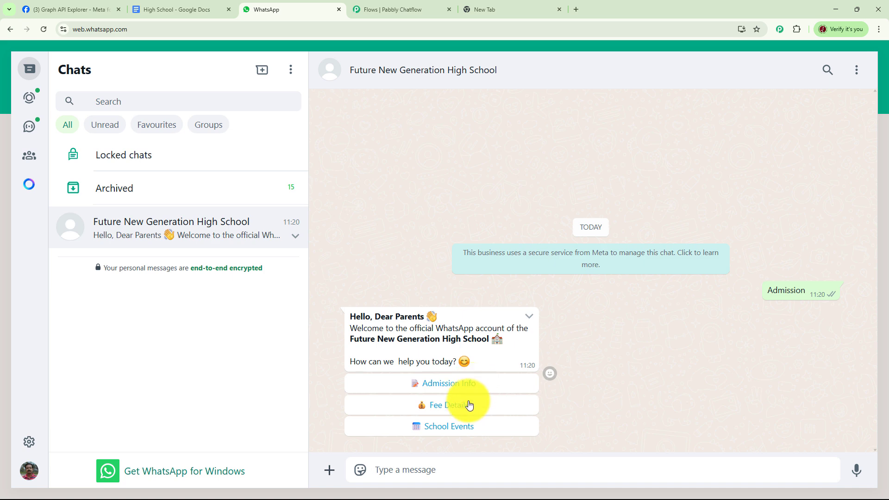
Request Admission Info in the Future New Generation High School chat and send the student's date of birth.
left_click(445, 388)
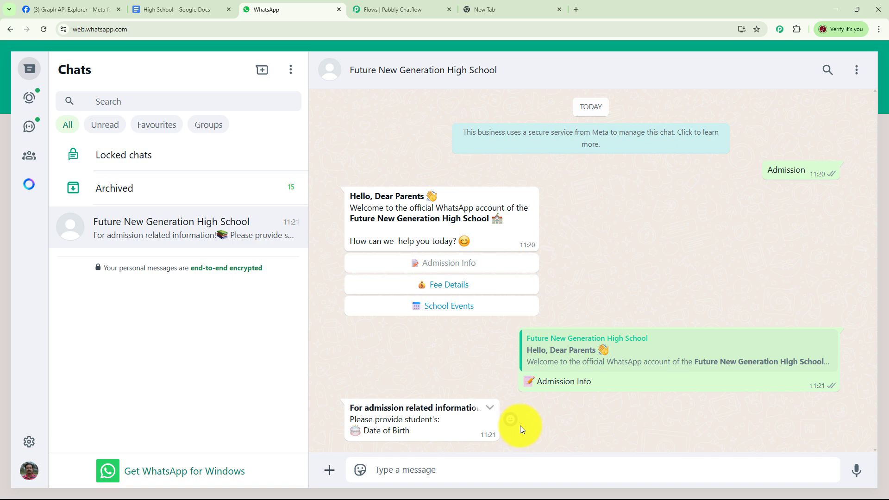
left_click(451, 473)
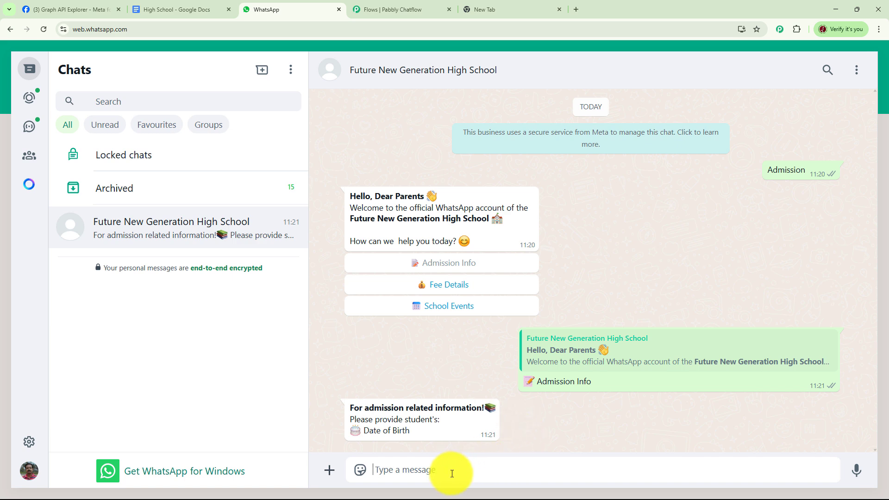
type("25 May 2010")
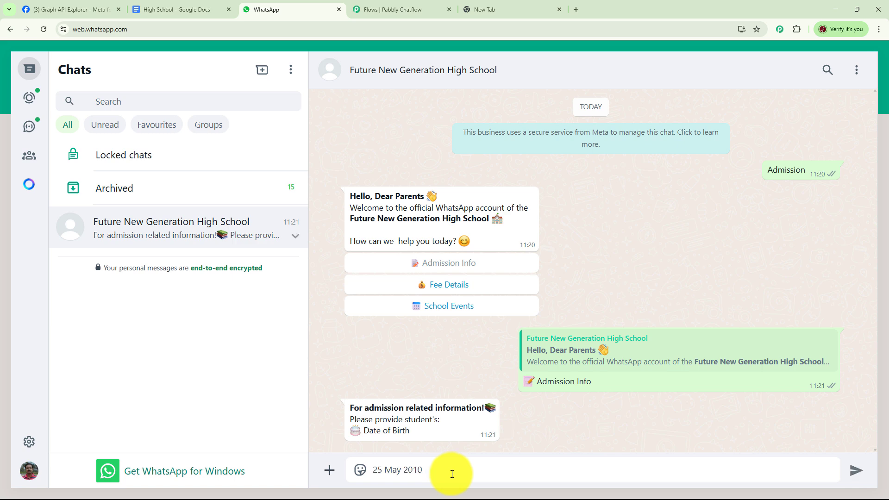
key("Return")
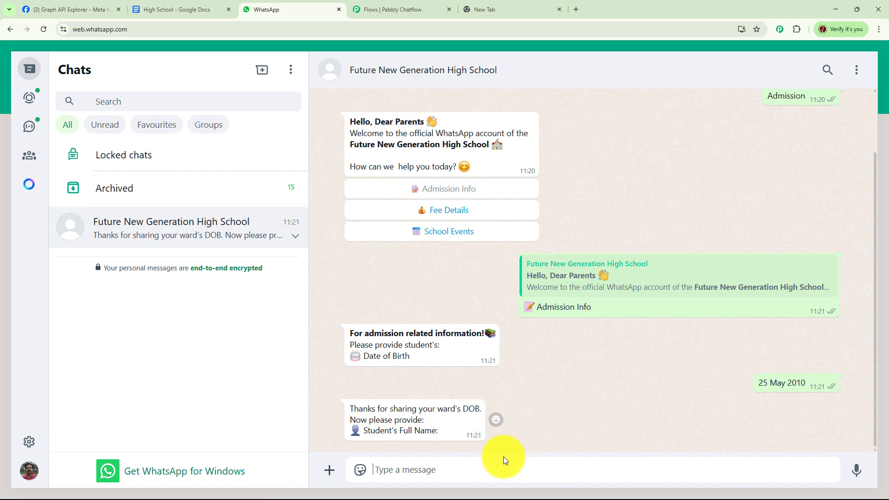
Reply to the school chatbot with the student's full name.
left_click(459, 467)
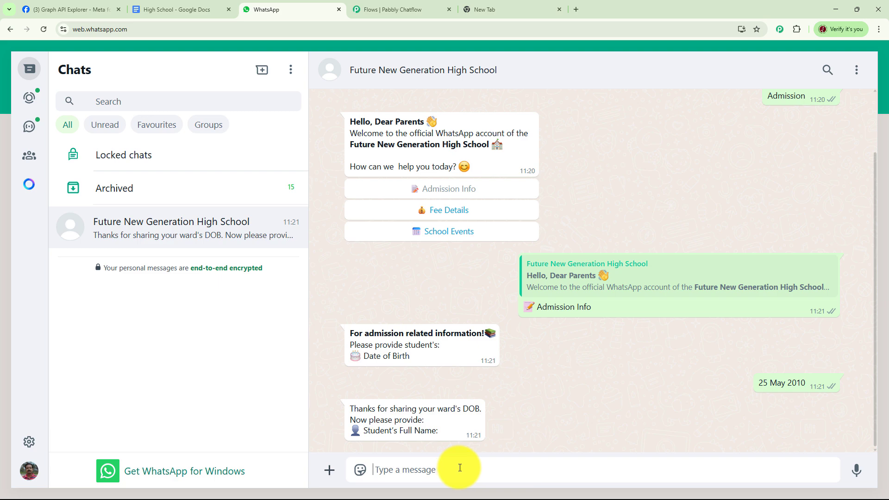
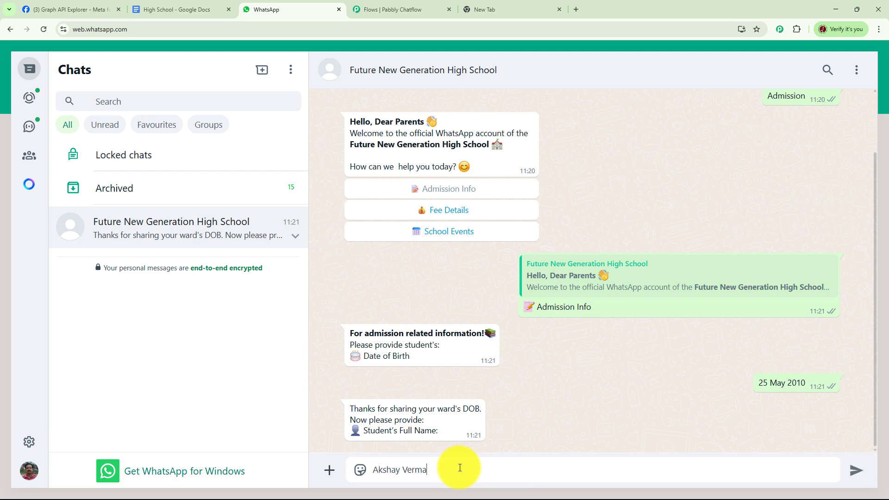
key("Return")
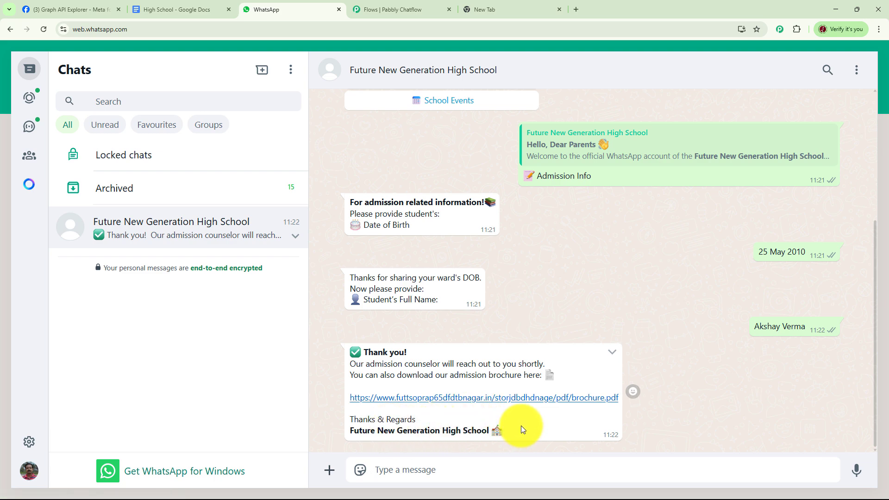
Request Fee Details from the school's welcome message and review the conversation back to that message.
scroll(521, 417, "up", 5)
left_click(454, 285)
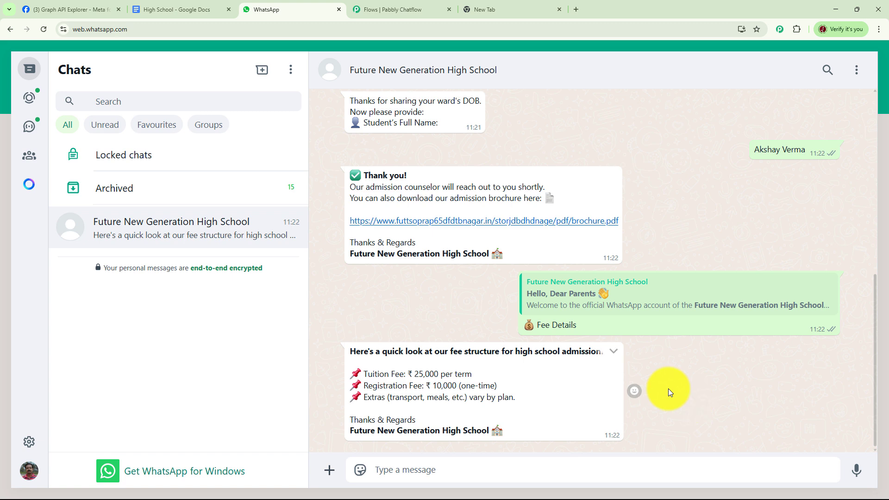
scroll(668, 388, "up", 3)
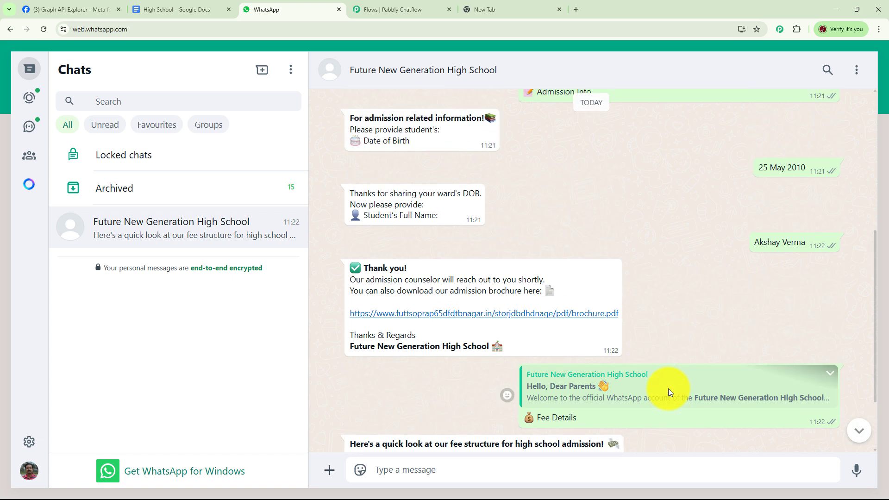
scroll(666, 369, "up", 1)
scroll(662, 353, "up", 3)
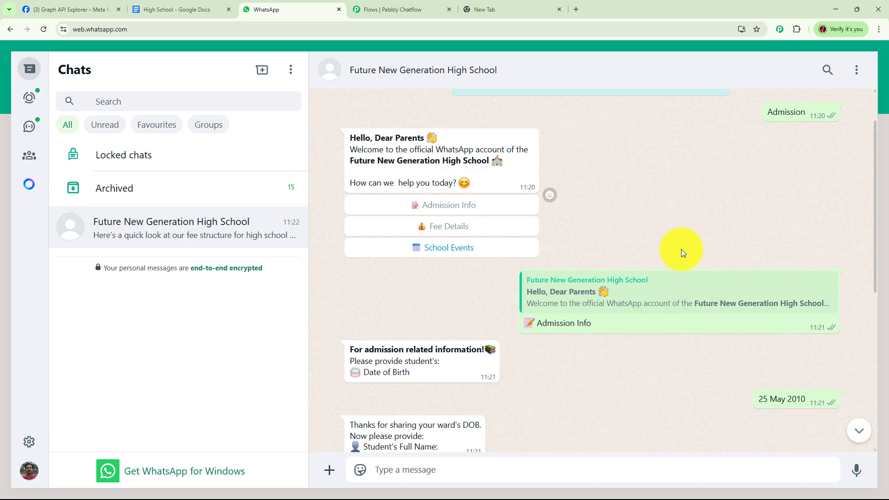
Load the Pabbly Chatflow website at pabbly.com/chatflow in the empty browser tab.
left_click(499, 9)
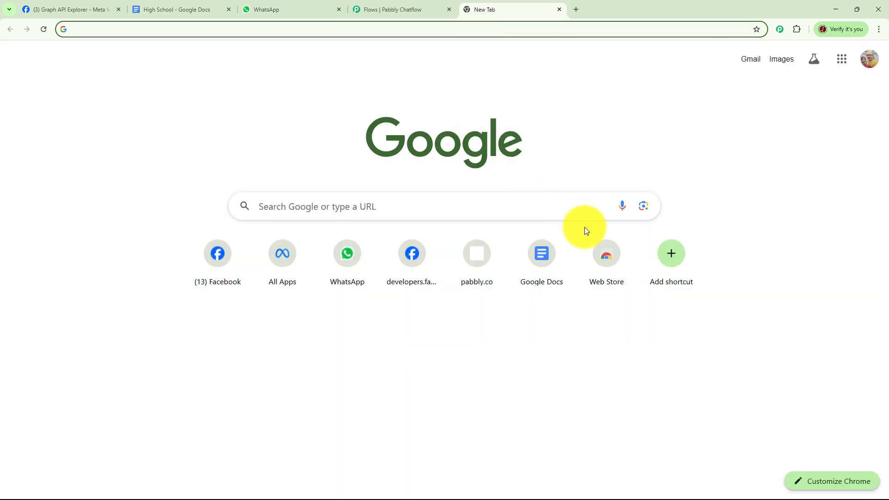
left_click(235, 27)
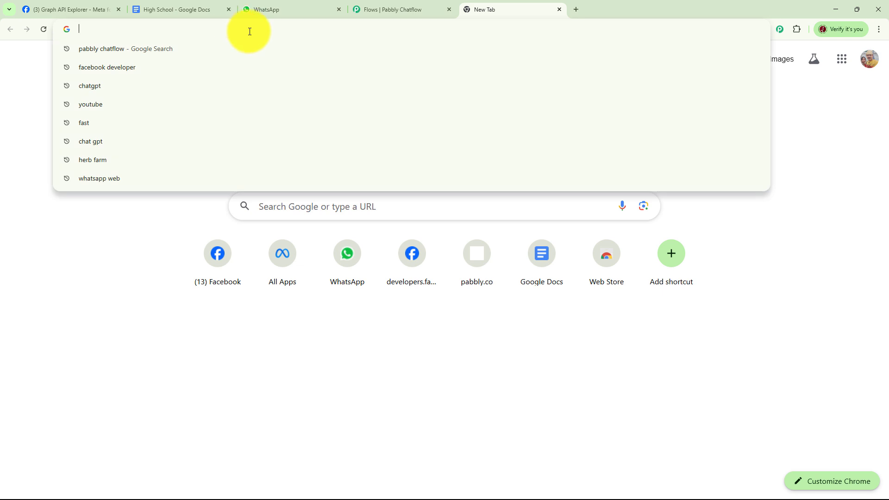
type("pabbly")
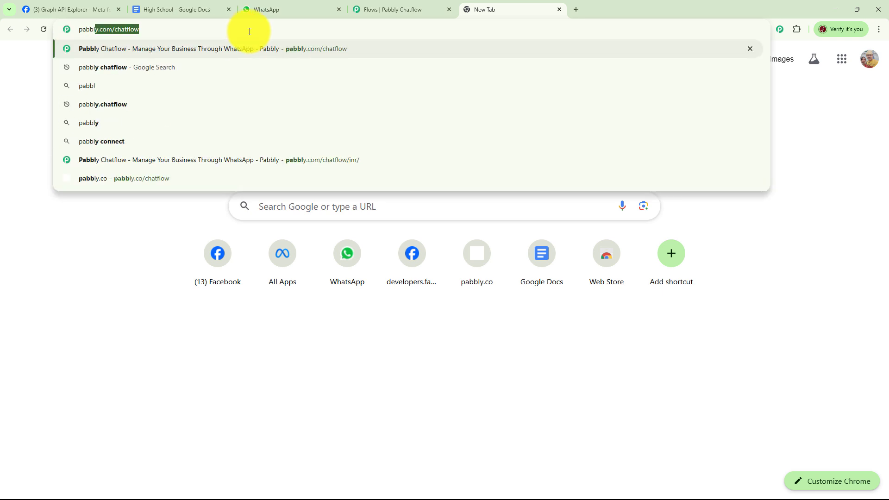
type(".co")
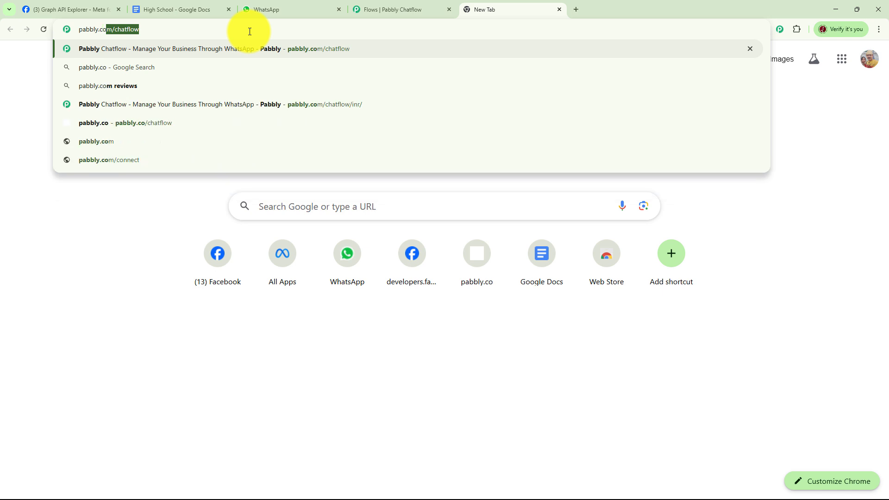
type("m/cha")
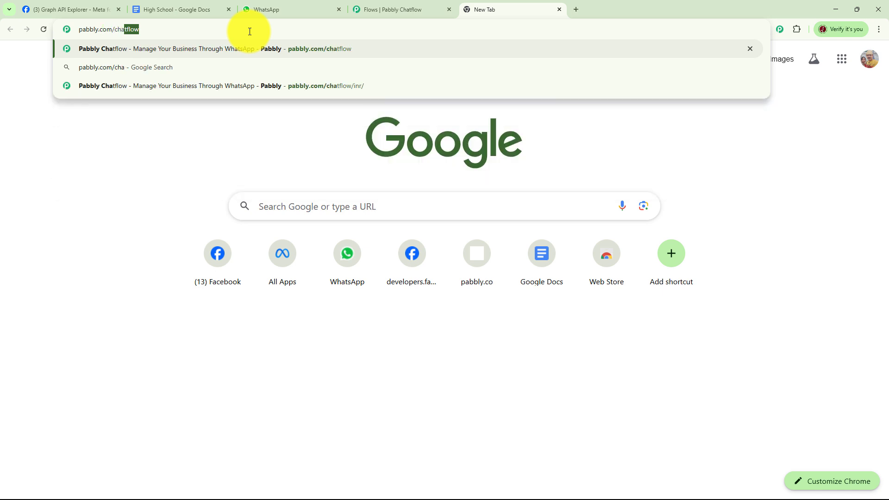
type("tflow")
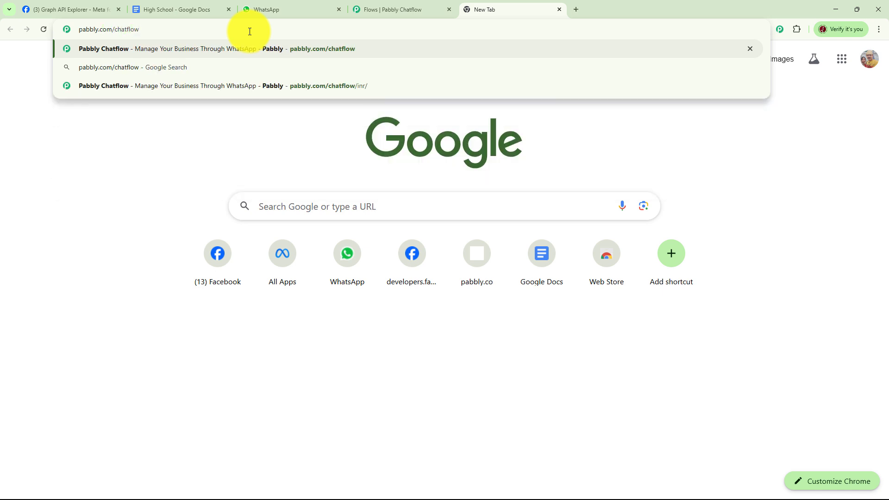
key("Return")
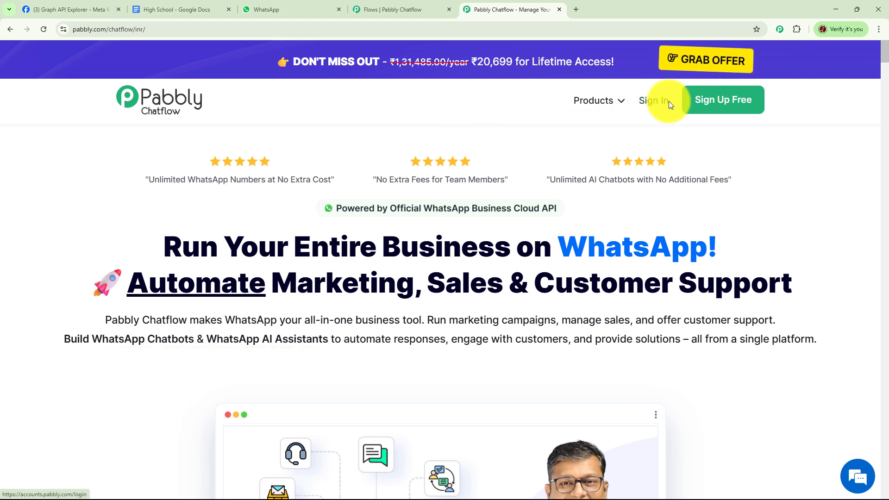
Sign in to Pabbly and access the Pabbly Chatflow application.
left_click(650, 100)
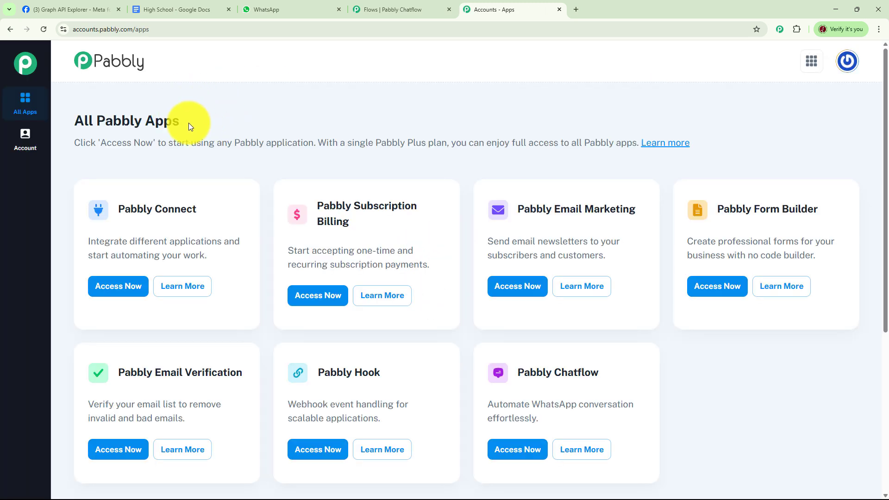
scroll(616, 296, "down", 2)
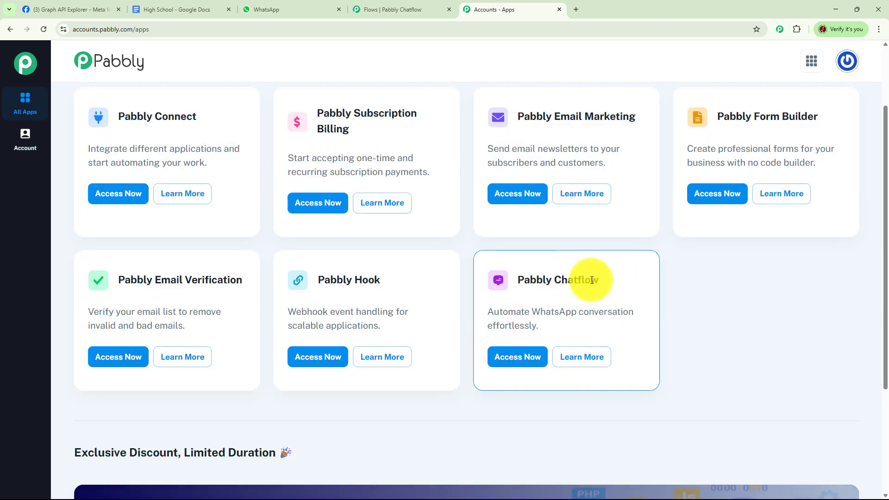
left_click(515, 357)
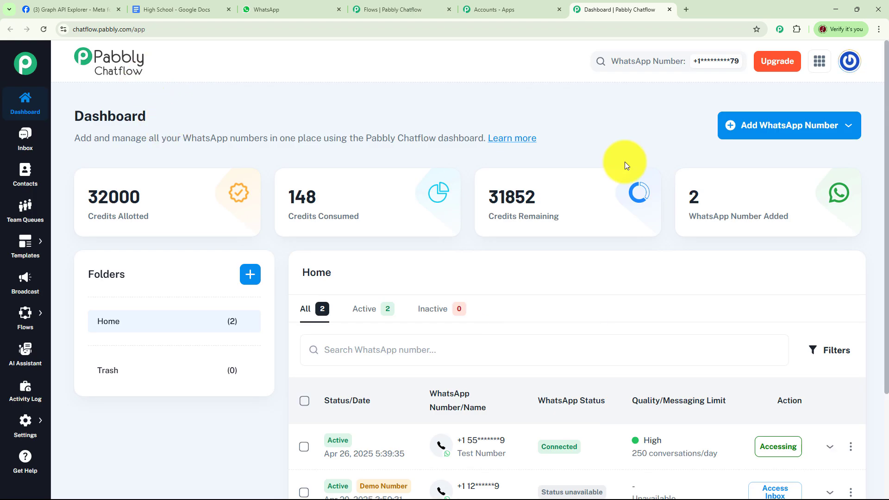
Look over the options for adding a WhatsApp number and the list of numbers on the dashboard.
left_click(776, 129)
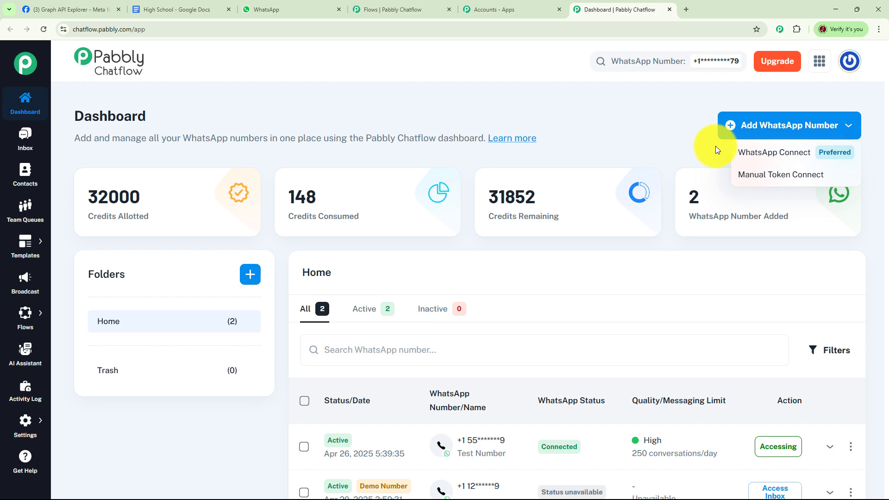
left_click(673, 138)
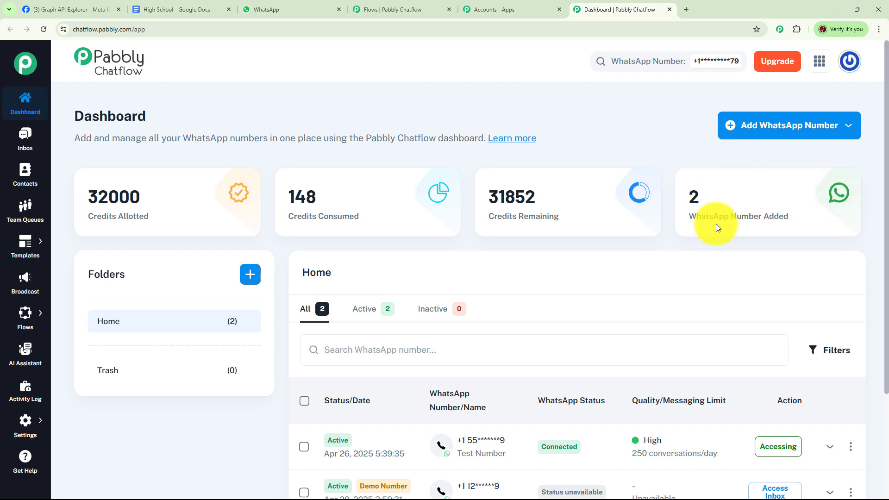
scroll(717, 224, "down", 2)
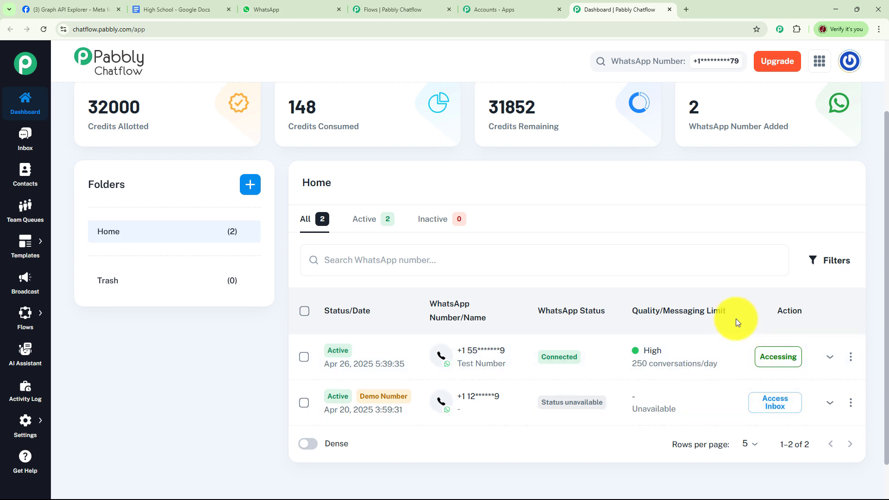
scroll(735, 319, "up", 2)
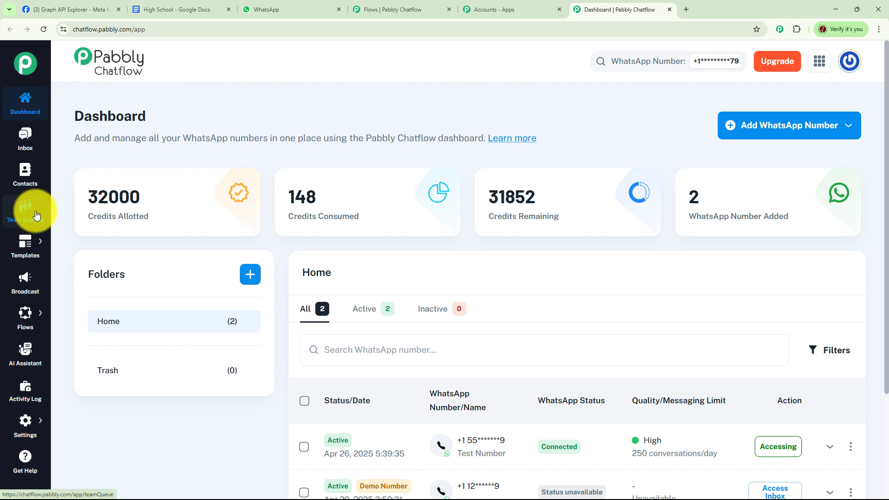
Open the Flow Builder and look over its total, active and inactive flow counts.
mouse_move(29, 249)
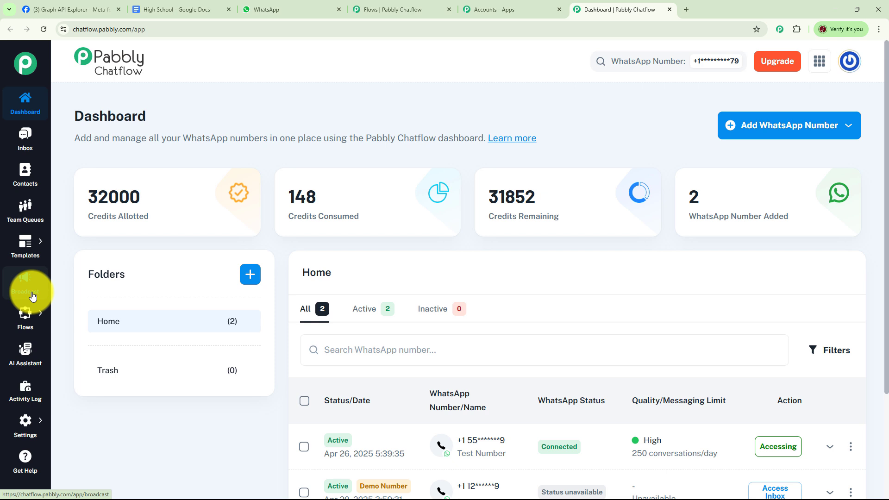
mouse_move(32, 321)
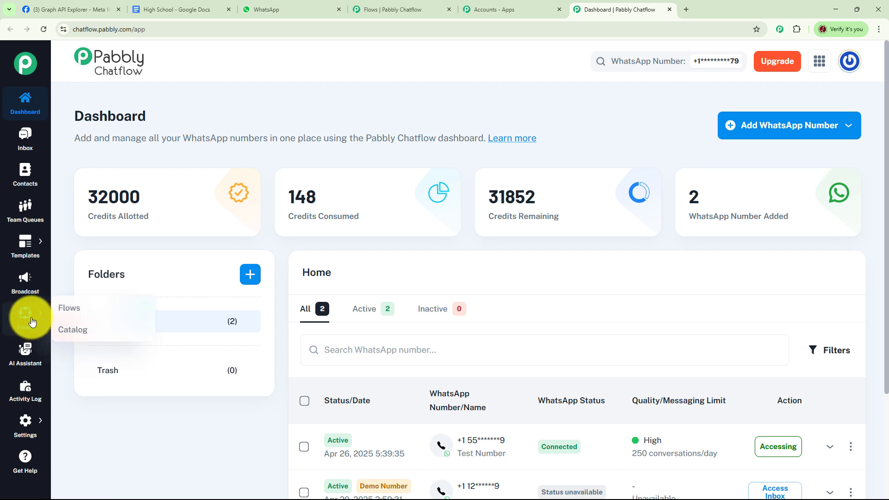
mouse_move(25, 426)
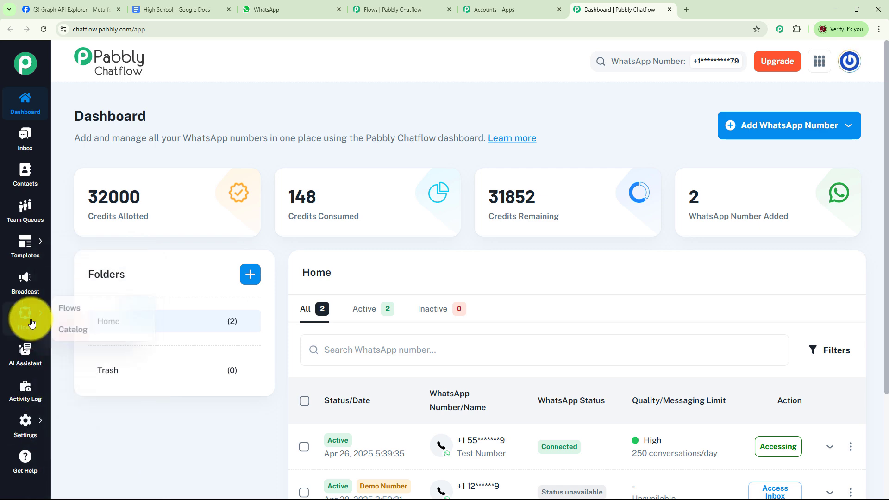
left_click(85, 313)
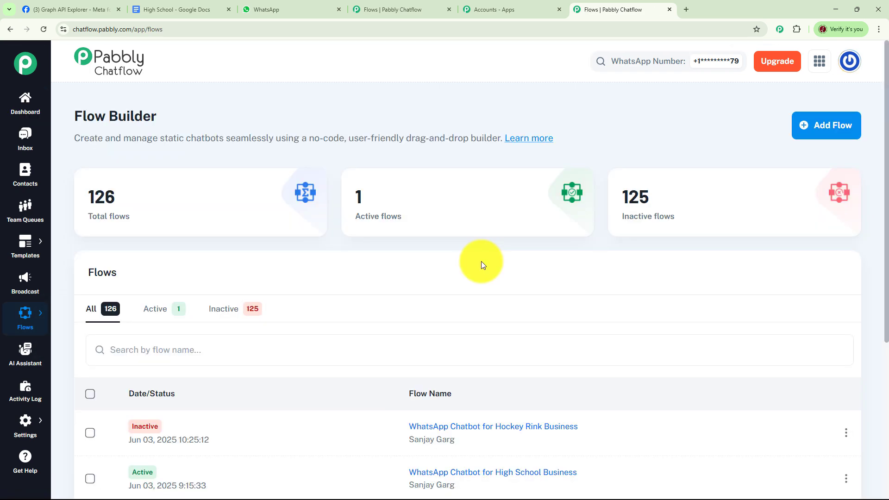
mouse_move(113, 212)
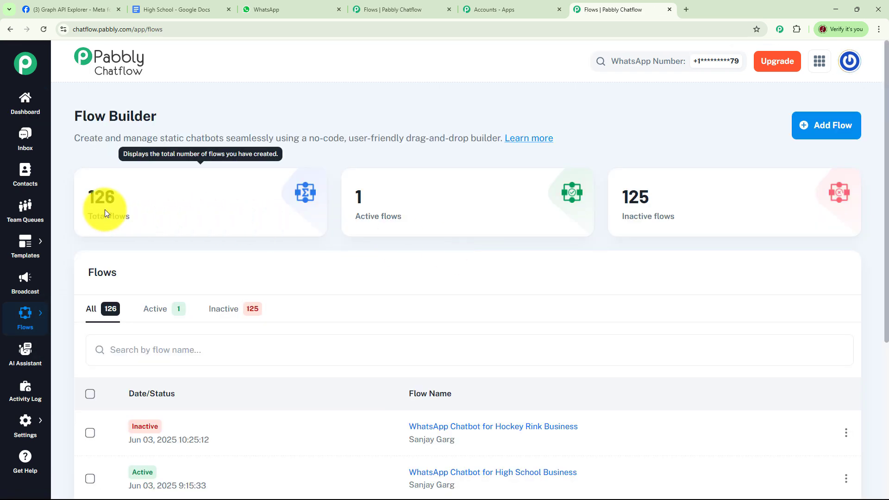
mouse_move(661, 208)
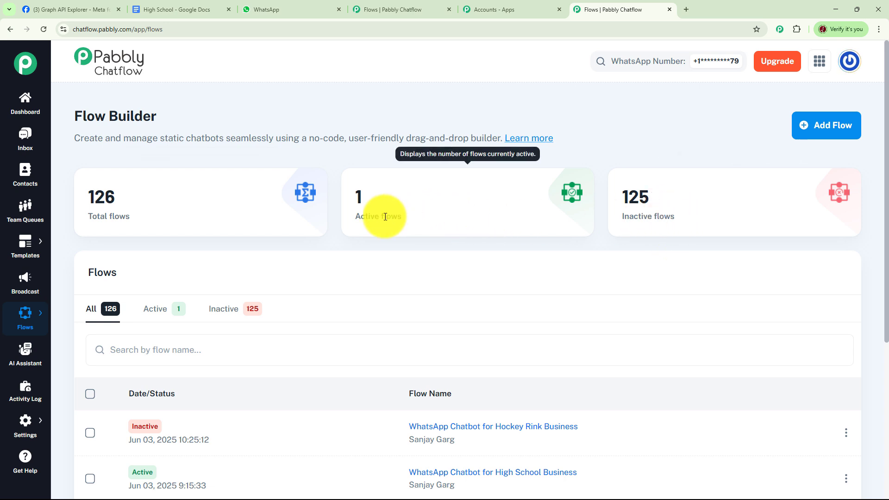
Open the flow WhatsApp Chatbot for High School Business and set it to inactive.
scroll(523, 259, "down", 3)
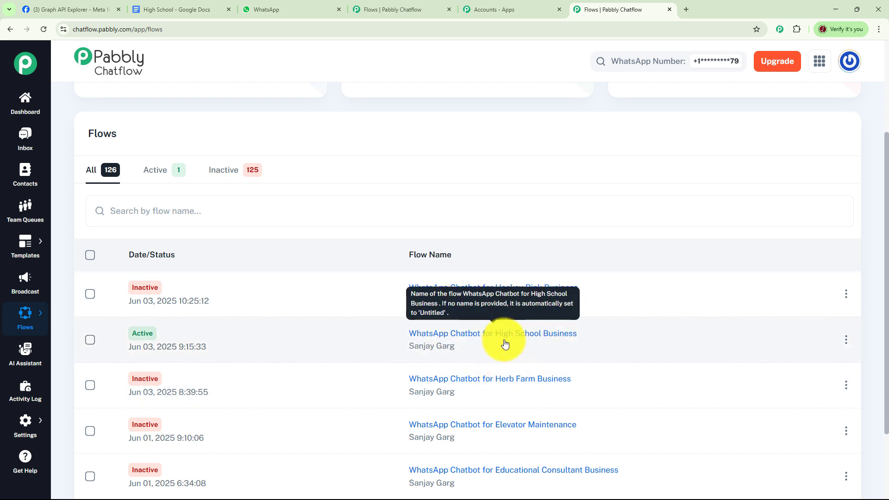
left_click(491, 335)
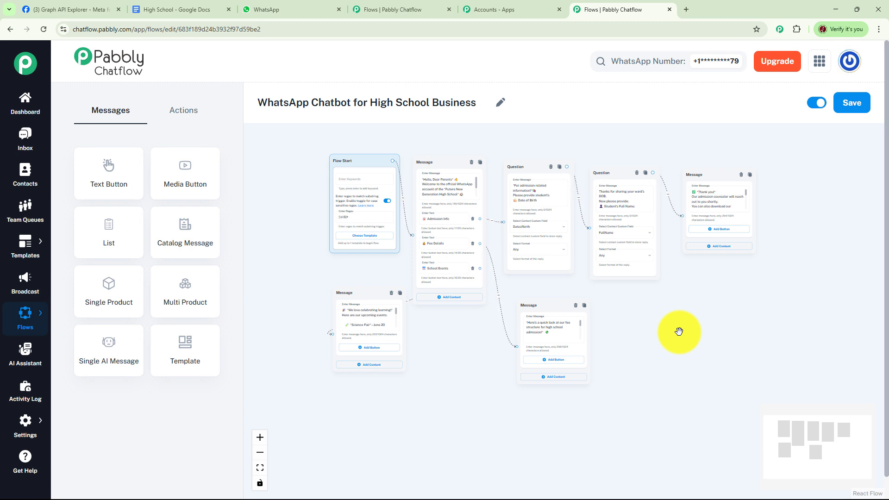
left_click(815, 103)
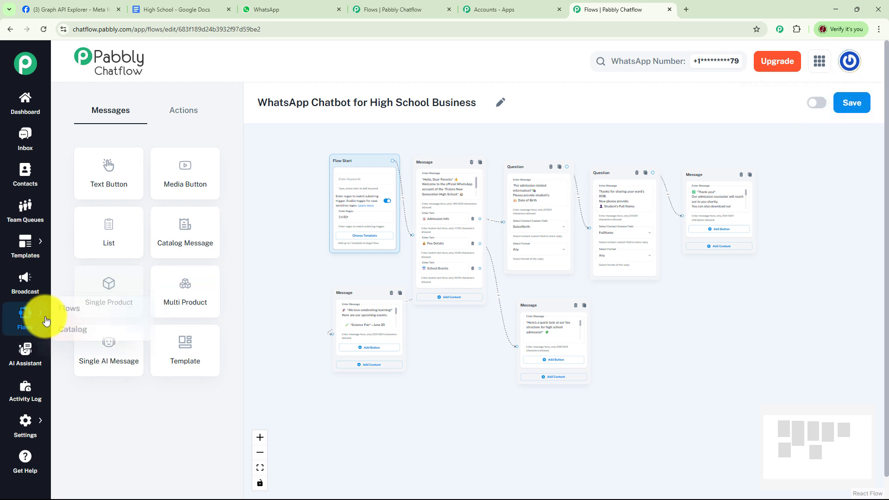
Return to the flow list and add a new flow named WhatsApp Chatbot for High School.
left_click(25, 317)
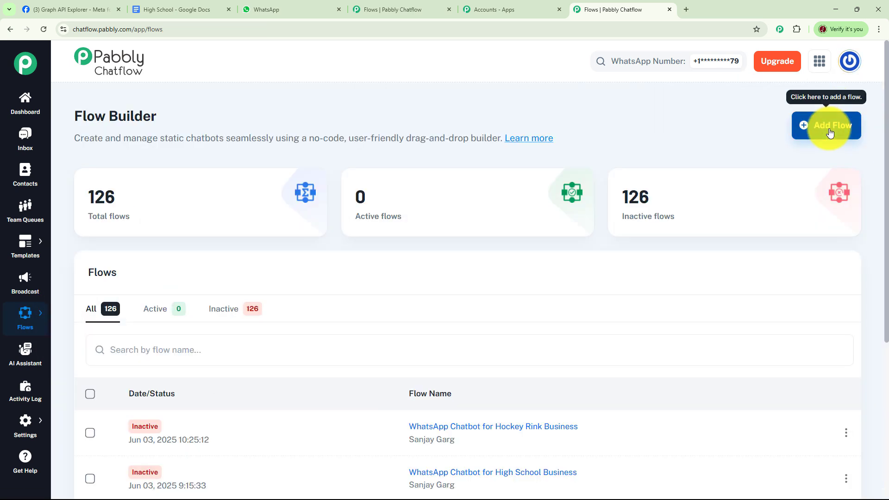
left_click(830, 133)
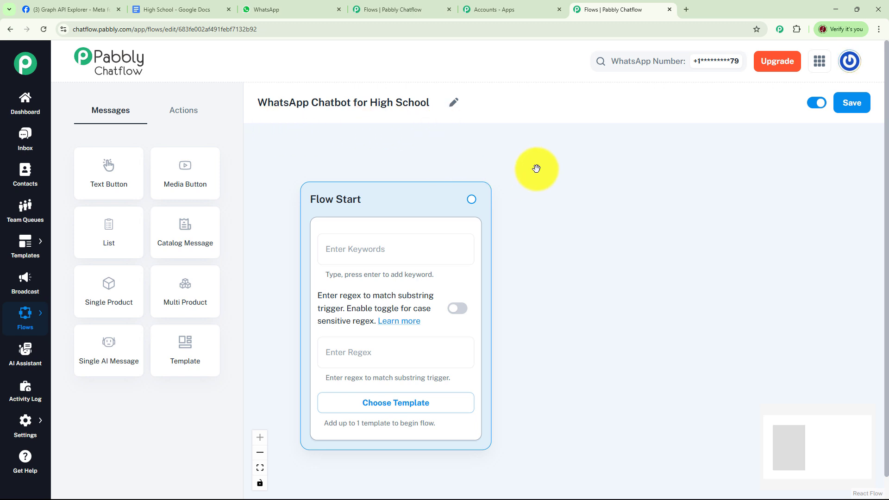
Set the Flow Start trigger to the regex [\s\S]+ and enable case-sensitive regex matching.
left_click_drag(417, 196, 378, 153)
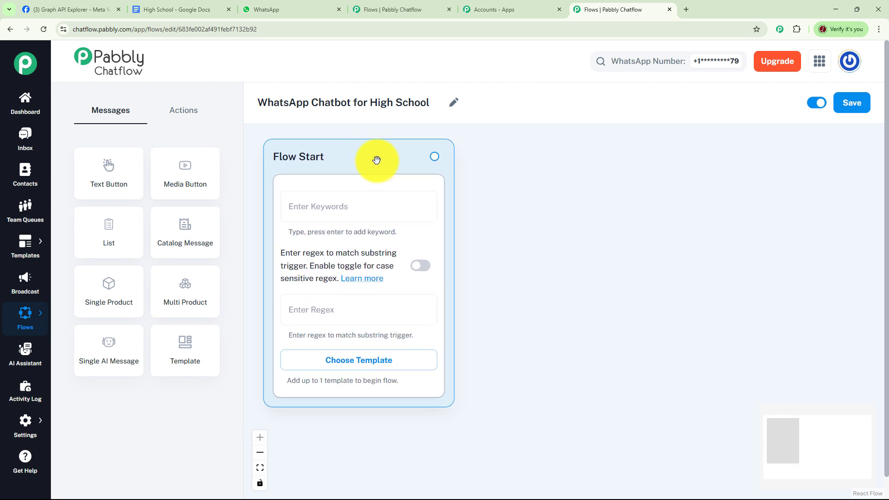
left_click(352, 206)
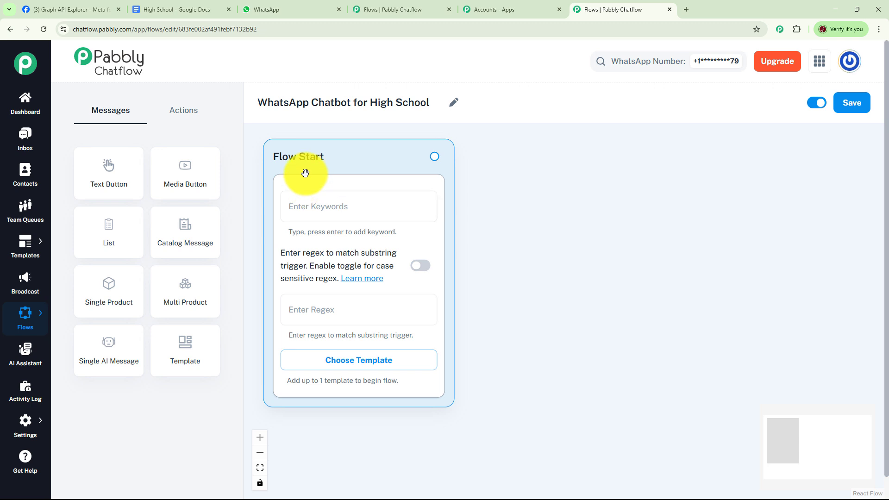
left_click(335, 309)
type("[\\s\\S]+")
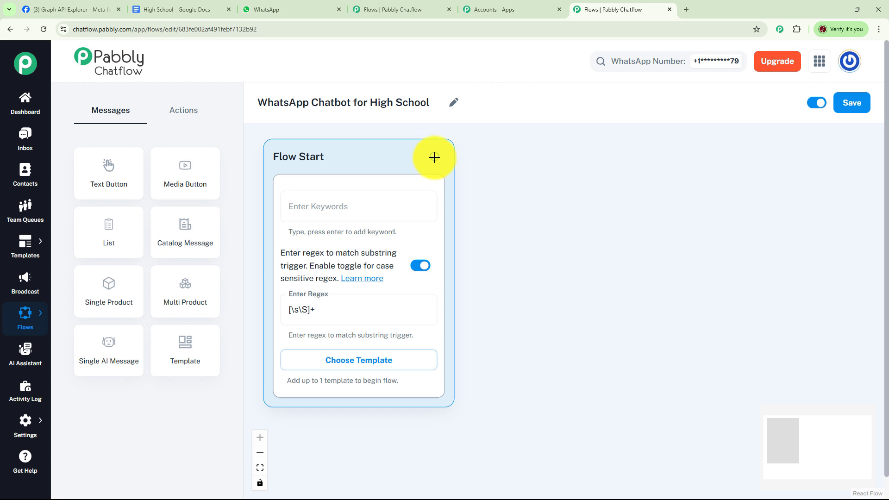
Connect a Text + Button message to Flow Start with the "Hello, Dear Parents" welcome text and buttons Admission Info, Fee Details and School Events.
left_click_drag(433, 158, 547, 147)
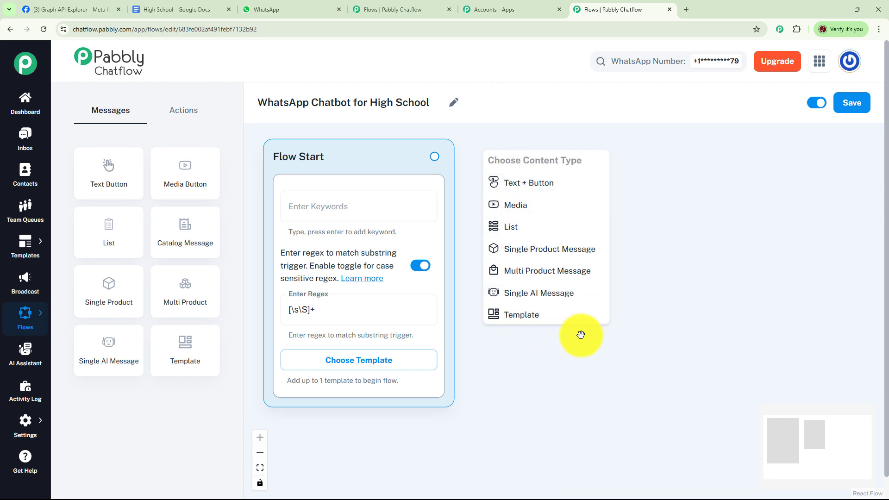
left_click(543, 185)
left_click(557, 219)
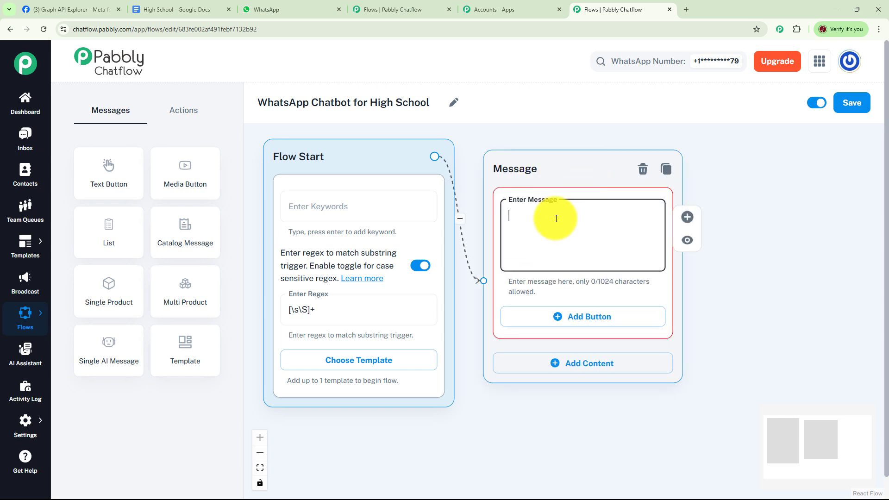
key("ctrl+v")
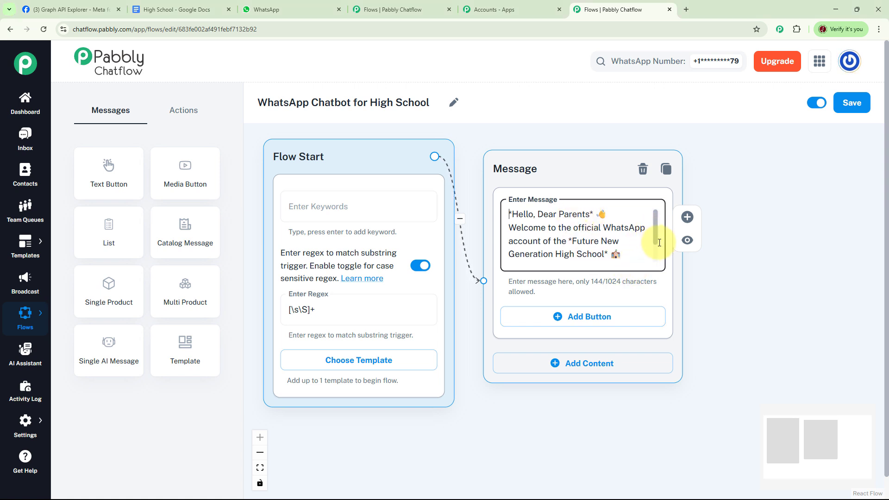
scroll(648, 231, "down", 1)
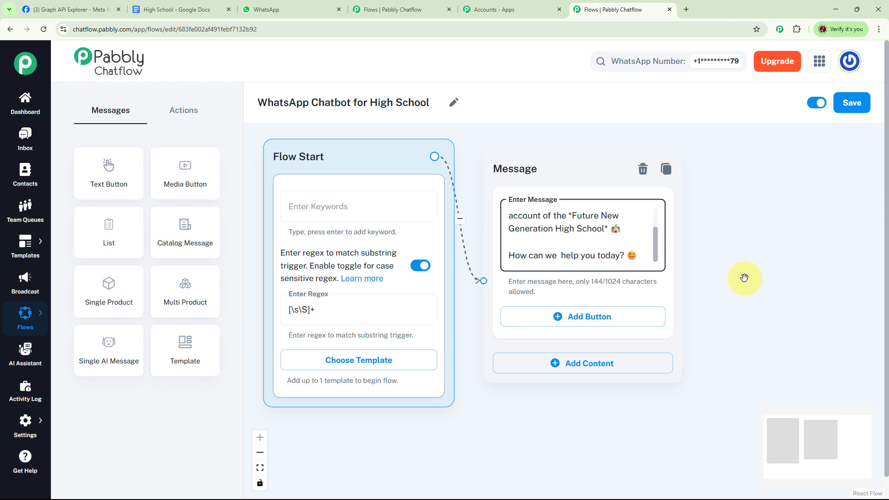
left_click_drag(744, 273, 552, 256)
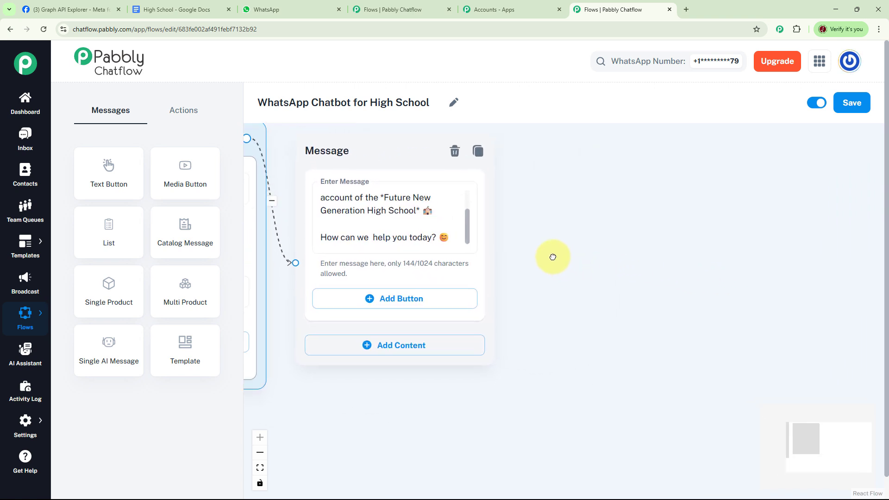
left_click_drag(615, 257, 594, 245)
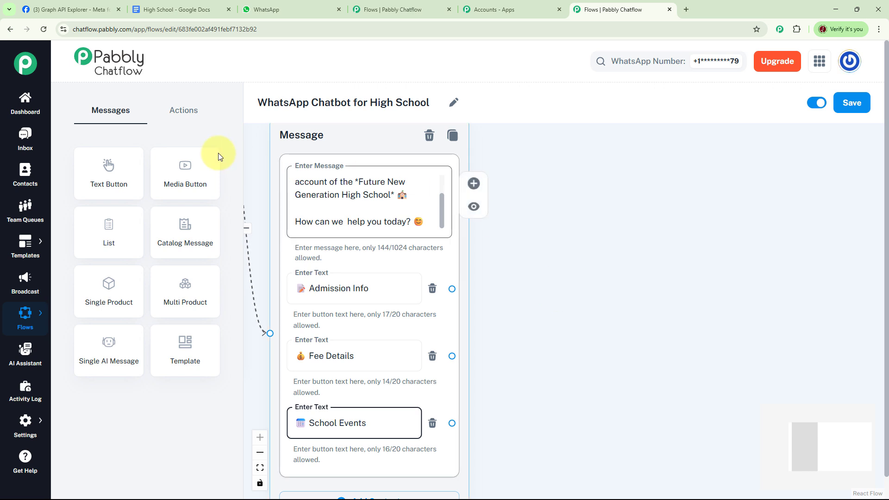
Add an Ask Question node beside the welcome message and connect the Admission Info button to it.
left_click(186, 115)
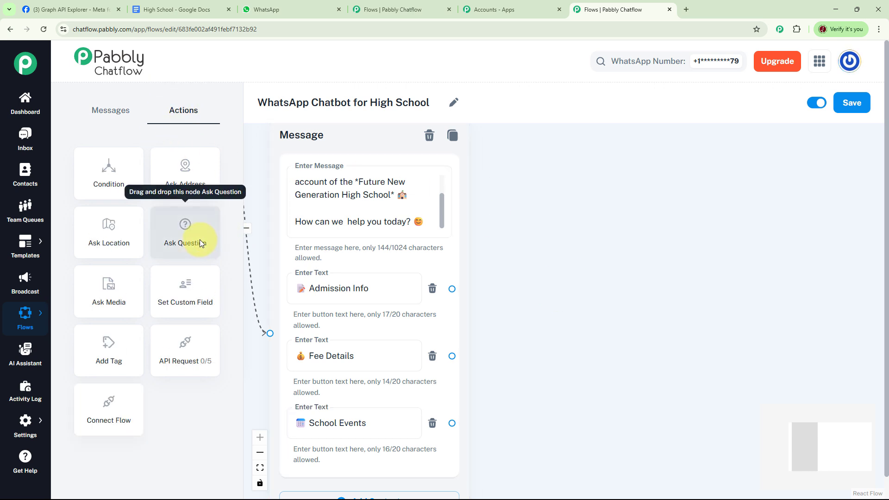
left_click_drag(199, 240, 552, 157)
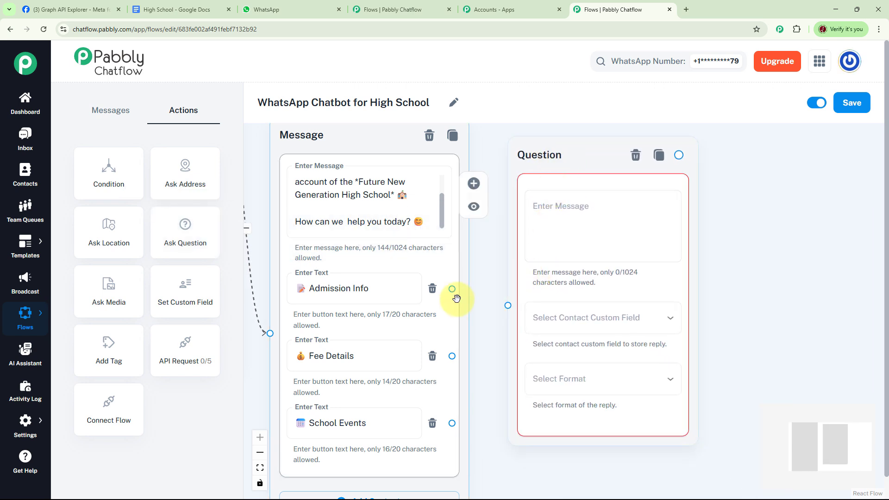
left_click_drag(451, 289, 509, 304)
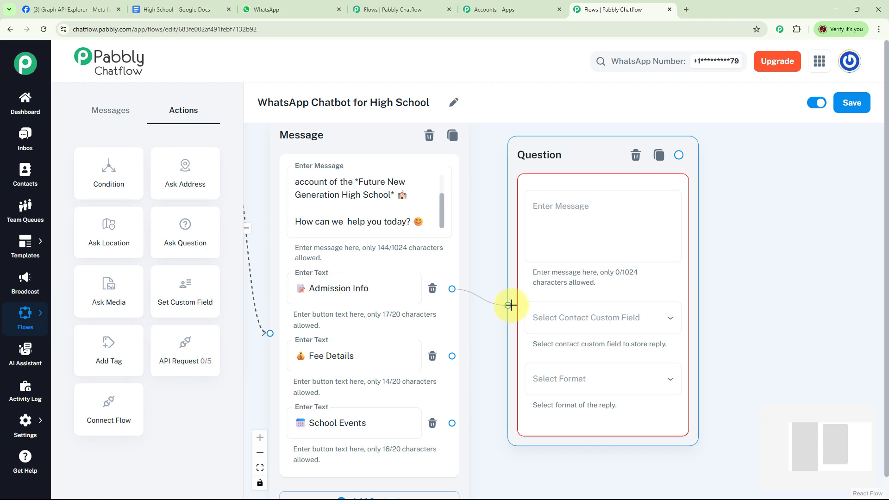
Enter the admission question asking for the student's Date of Birth, storing the reply in Dateofbirth with format Any.
left_click(580, 203)
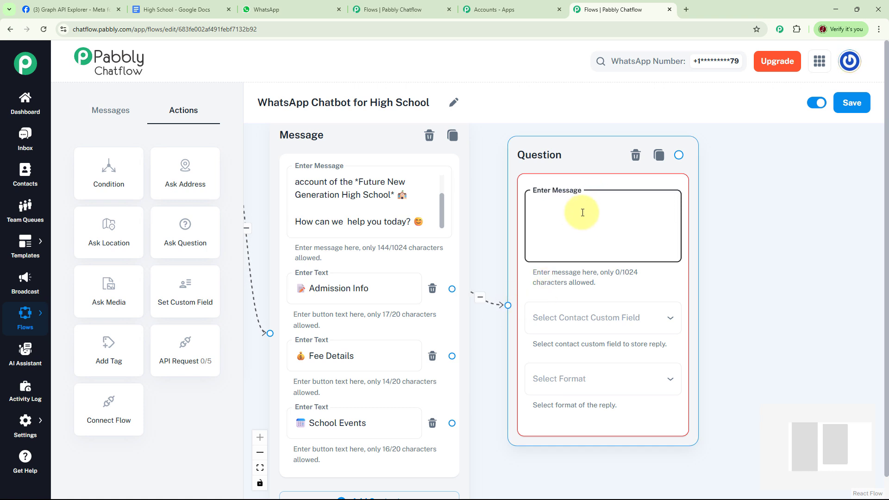
key("ctrl+v")
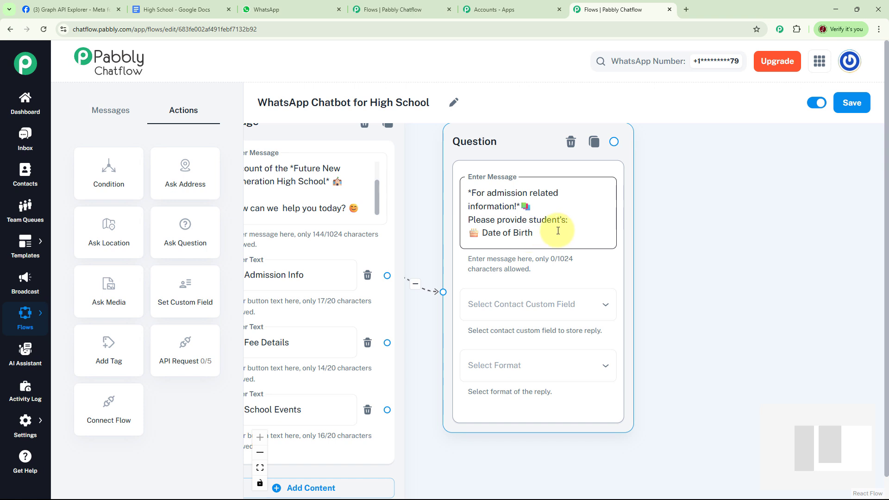
left_click(559, 309)
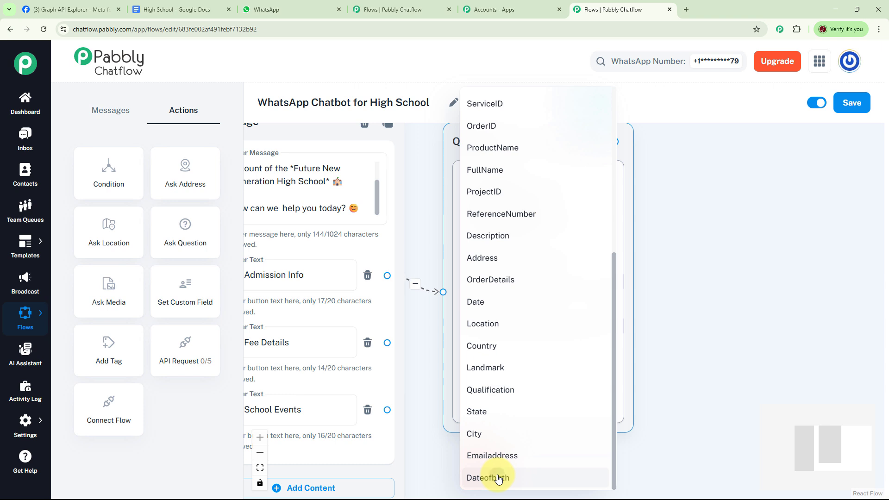
left_click(498, 479)
left_click(510, 366)
left_click(488, 350)
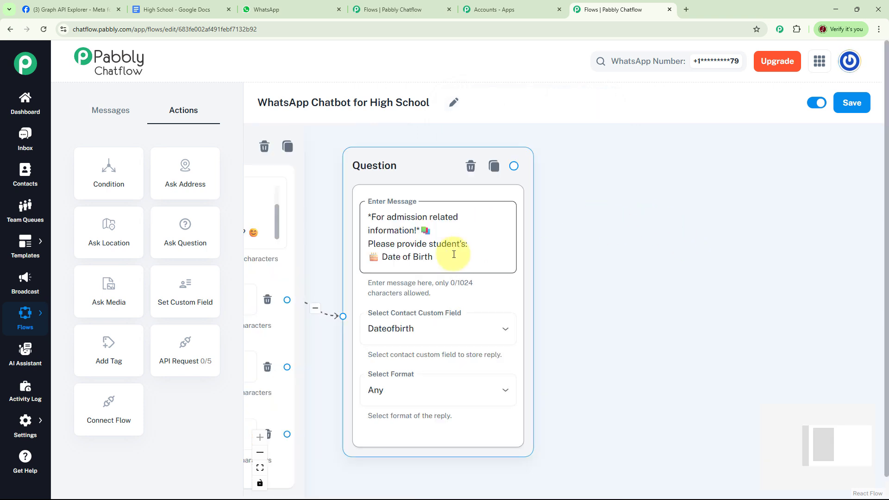
Add a second Ask Question node and connect the date of birth question to it.
left_click_drag(607, 211, 574, 207)
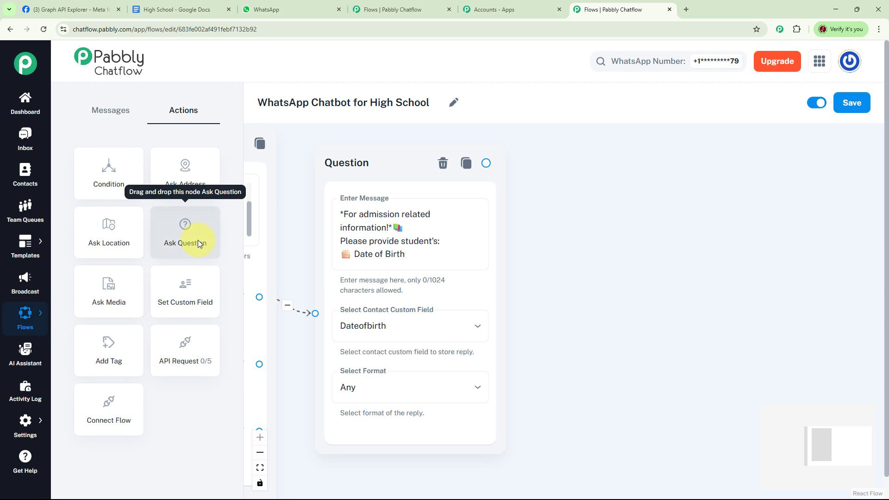
left_click_drag(198, 240, 665, 215)
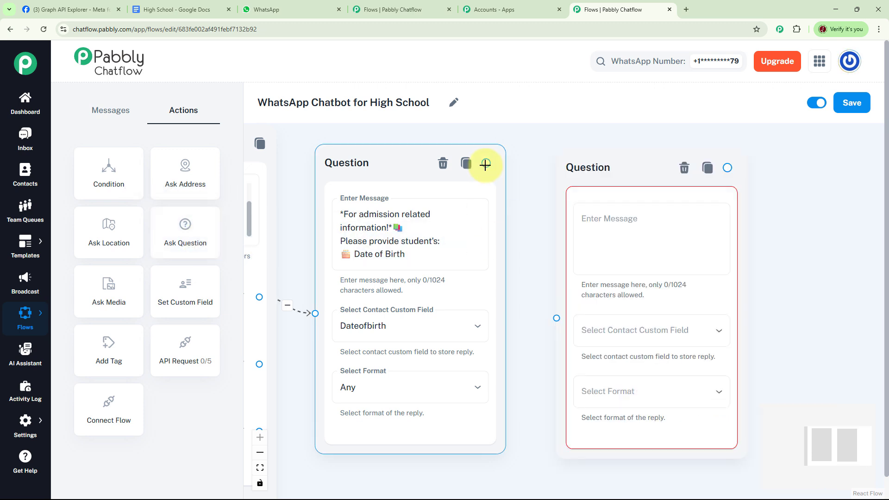
left_click_drag(486, 163, 556, 318)
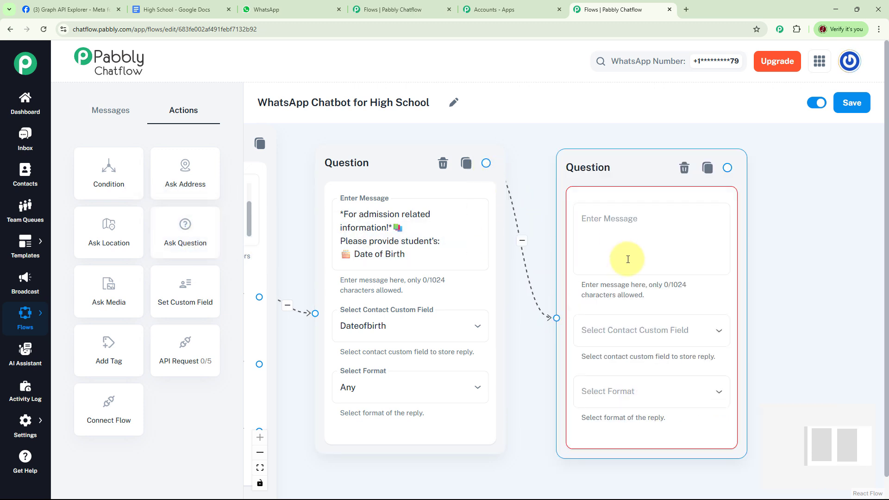
Enter the DOB thank-you text asking for the Student's Full Name, storing the reply in FullName with format Any.
left_click(628, 229)
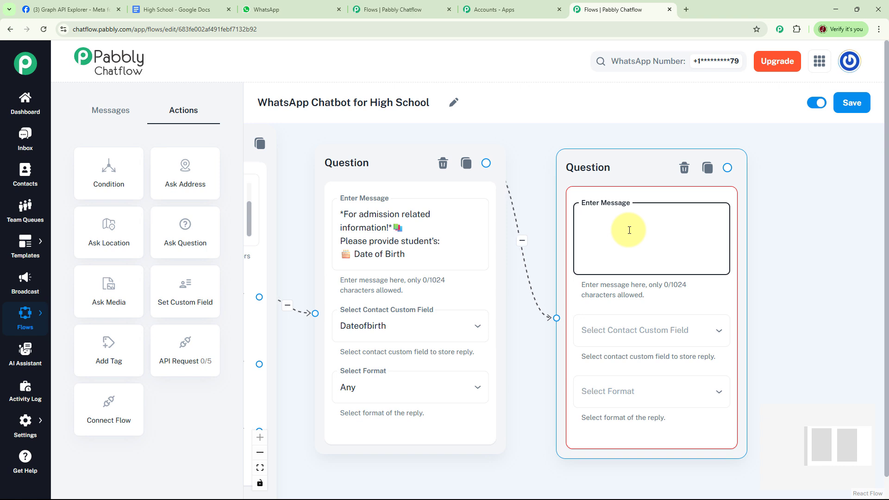
type("Thanks for sharing your ward's DOB. Now please provide: 👤 Student's Full Name:")
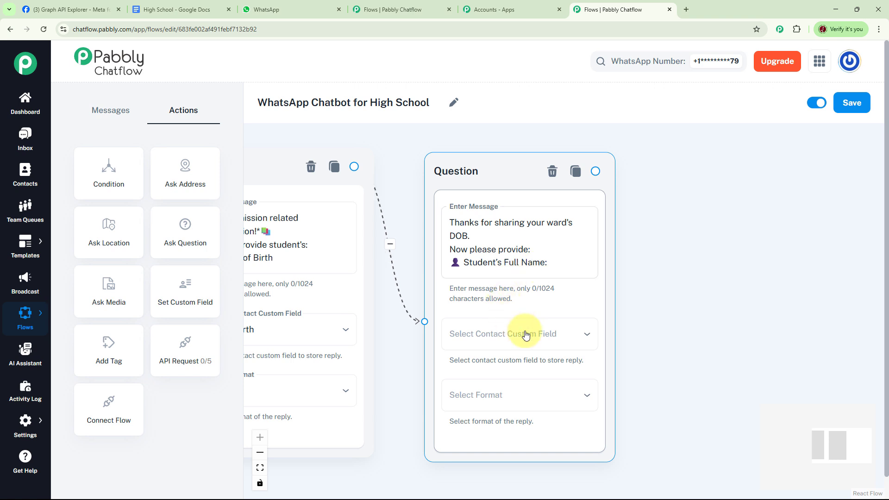
left_click(545, 338)
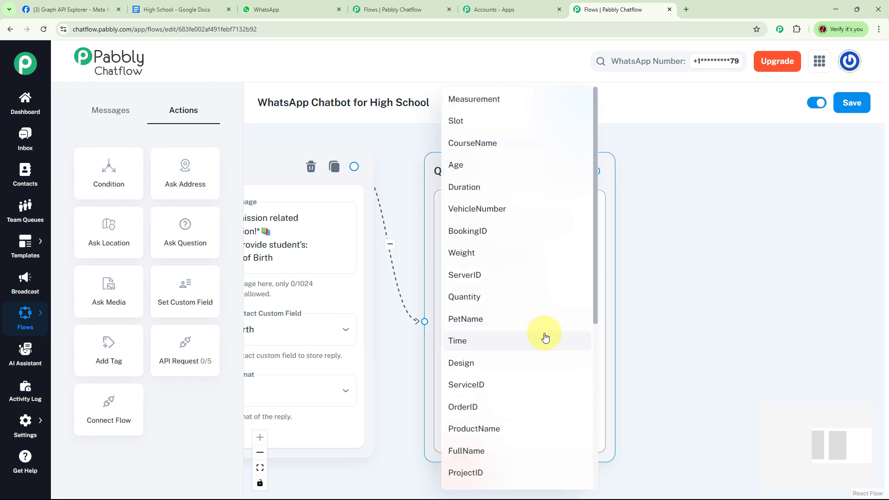
scroll(530, 345, "down", 2)
left_click(476, 360)
left_click(501, 394)
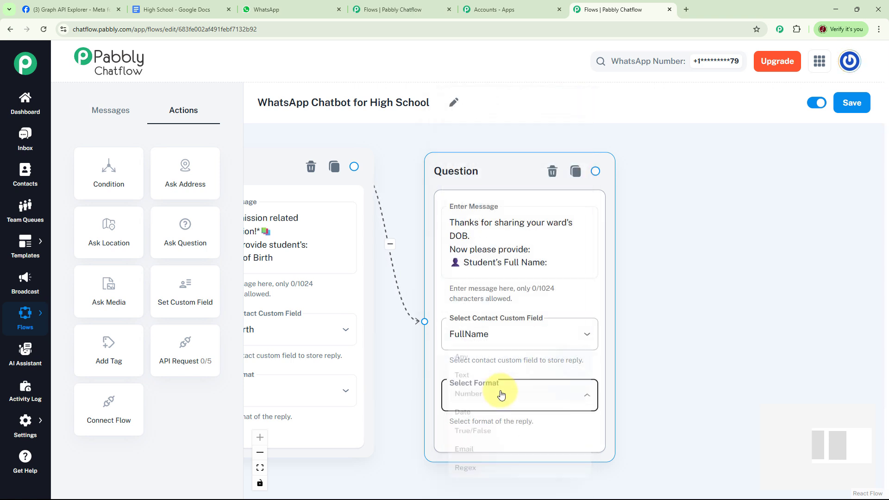
left_click(457, 347)
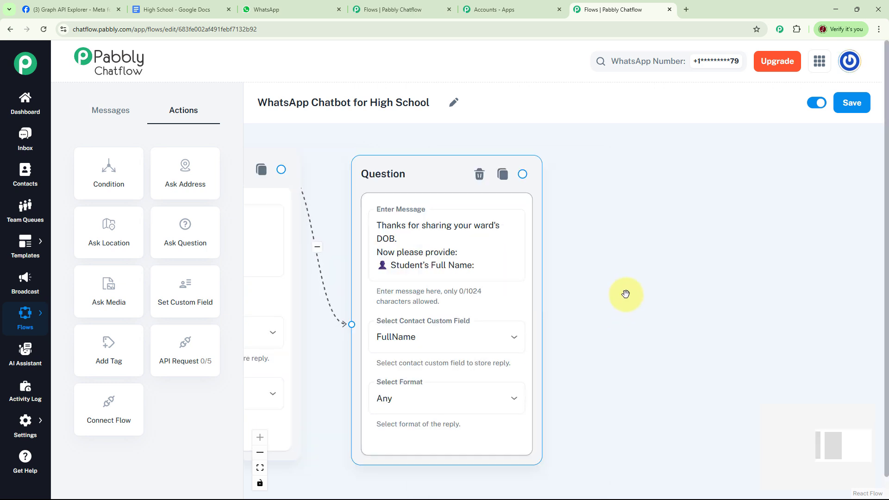
Connect a Text + Button message to the full name question with the thank-you text, admission counselor note and admission brochure link.
left_click_drag(609, 292, 582, 293)
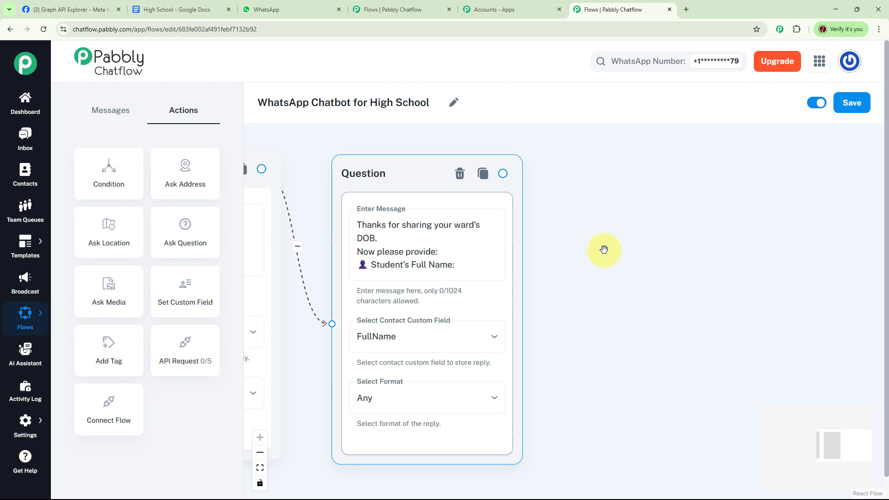
left_click_drag(504, 173, 677, 209)
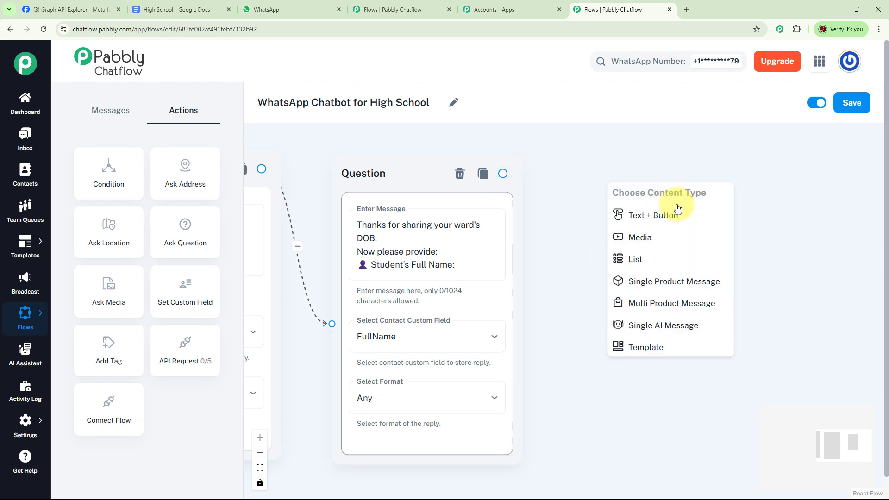
left_click(666, 215)
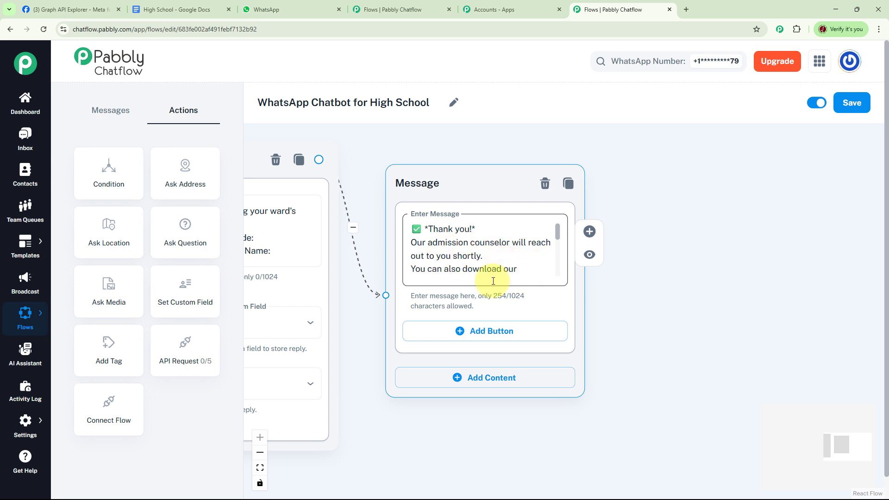
scroll(559, 236, "down", 1)
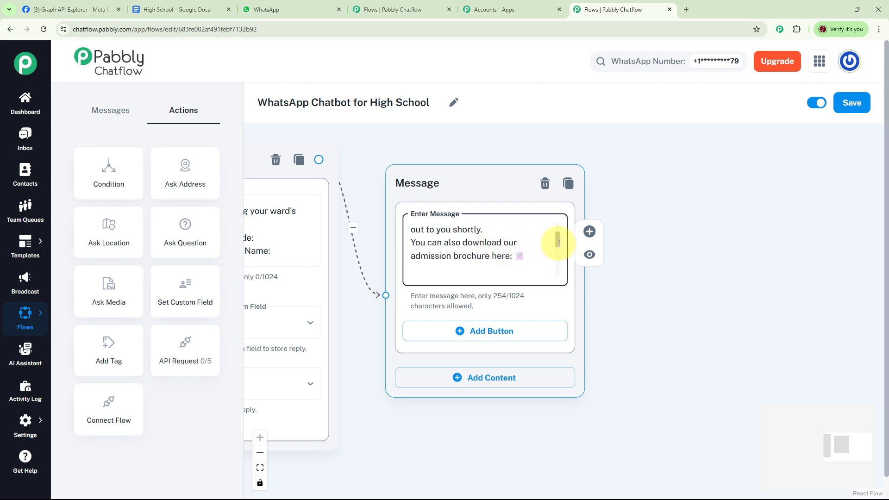
left_click_drag(559, 243, 560, 255)
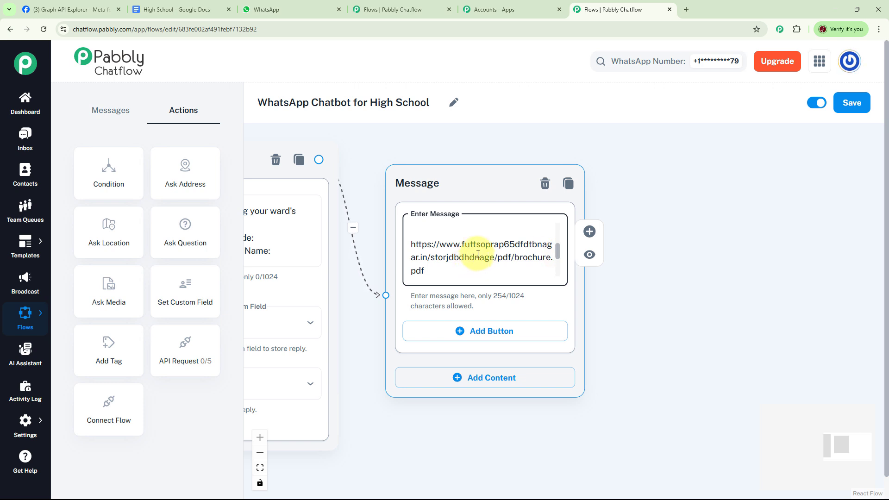
left_click_drag(558, 253, 558, 266)
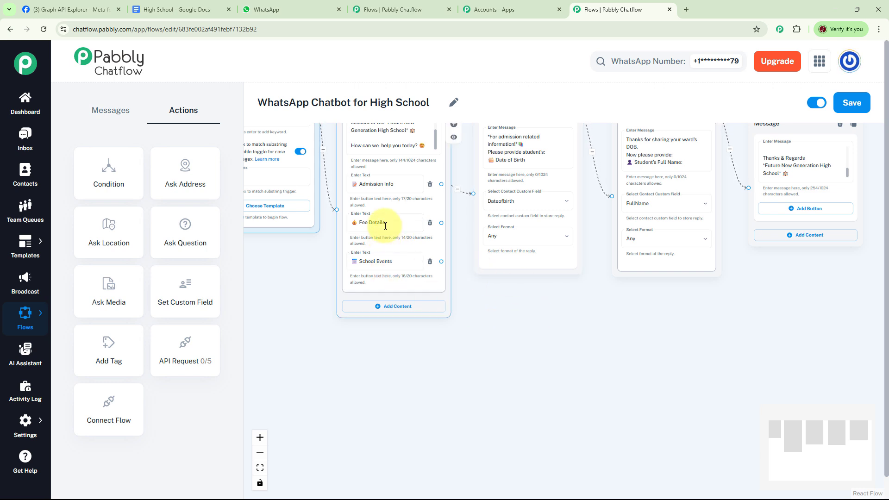
Connect a message to the Fee Details button with the fee structure: tuition ₹ 25,000 per term, registration ₹ 10,000 one-time, extras by plan.
scroll(544, 312, "up", 1)
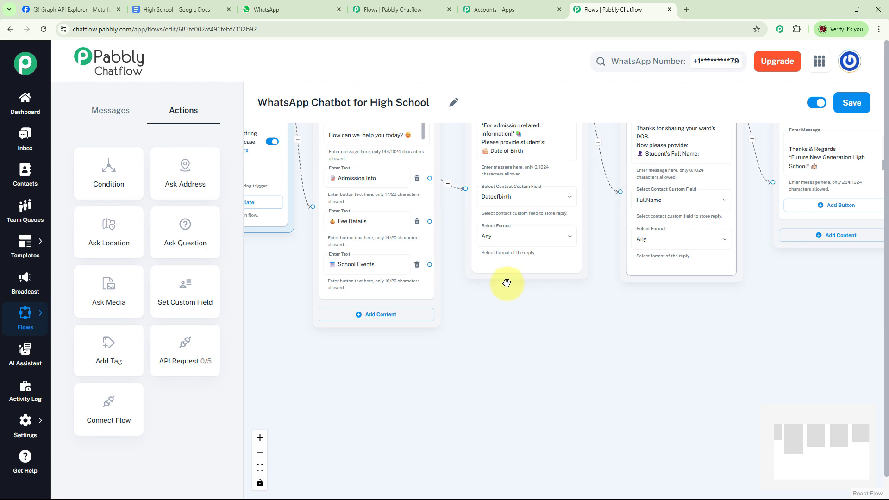
left_click(430, 221)
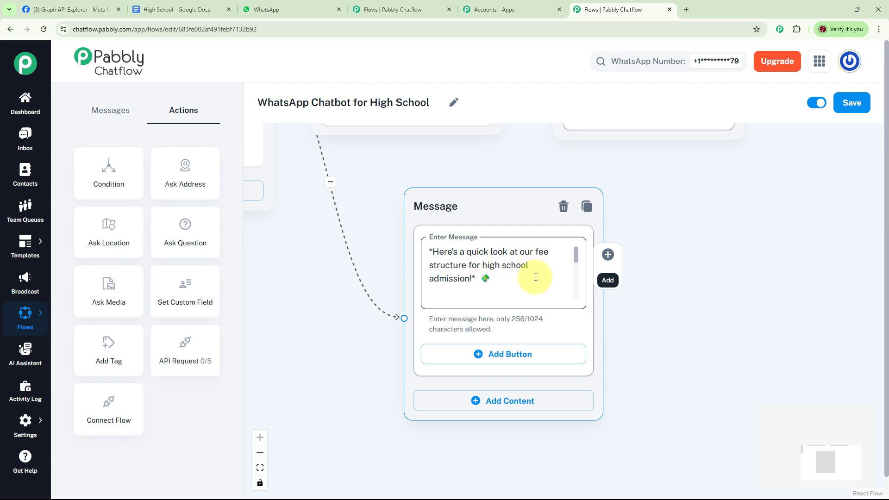
scroll(579, 269, "down", 2)
scroll(579, 268, "down", 1)
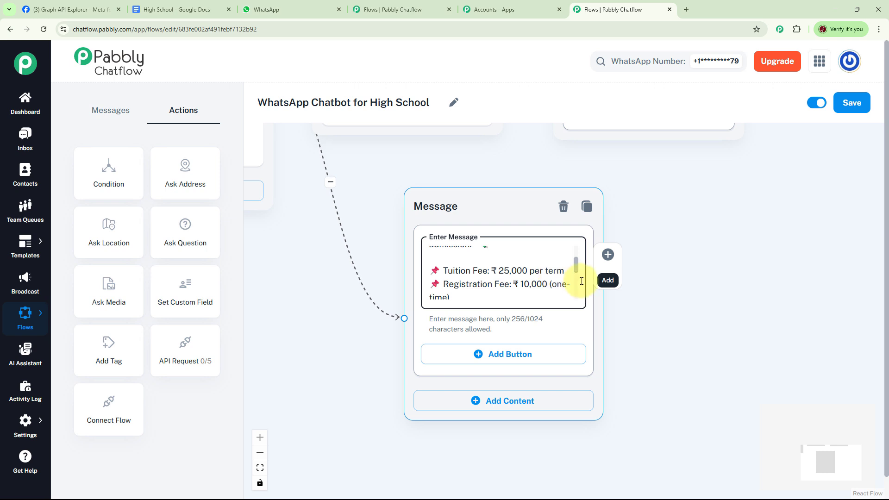
scroll(573, 273, "down", 1)
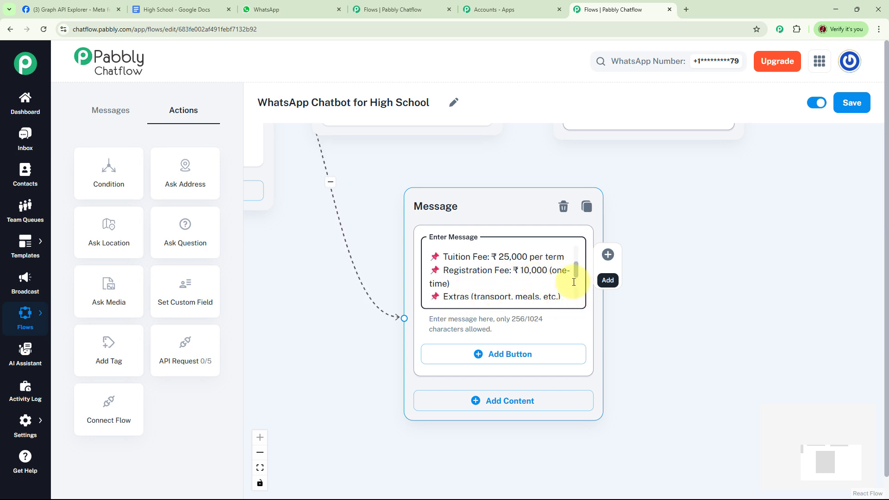
left_click_drag(576, 275, 579, 283)
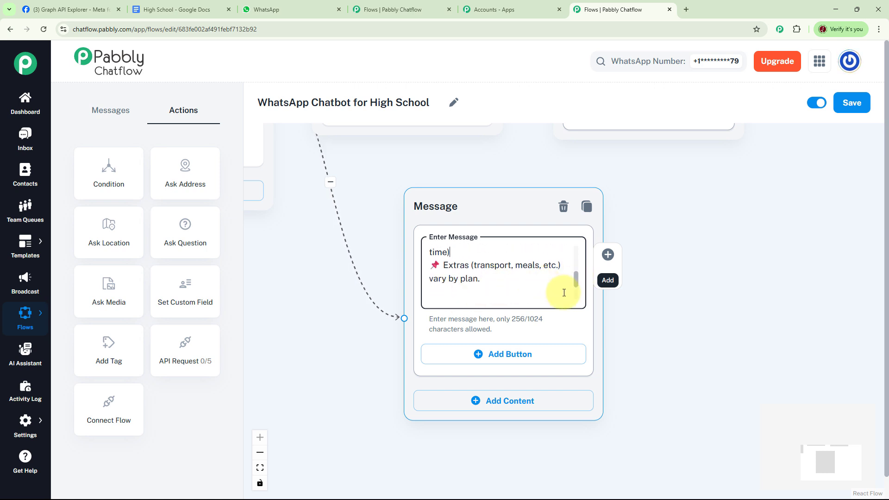
Connect a message to the School Events button listing Science Fair June 20, Drama Showcase July 5 and Sports Day August 12, with the school's sign-off.
scroll(577, 290, "down", 3)
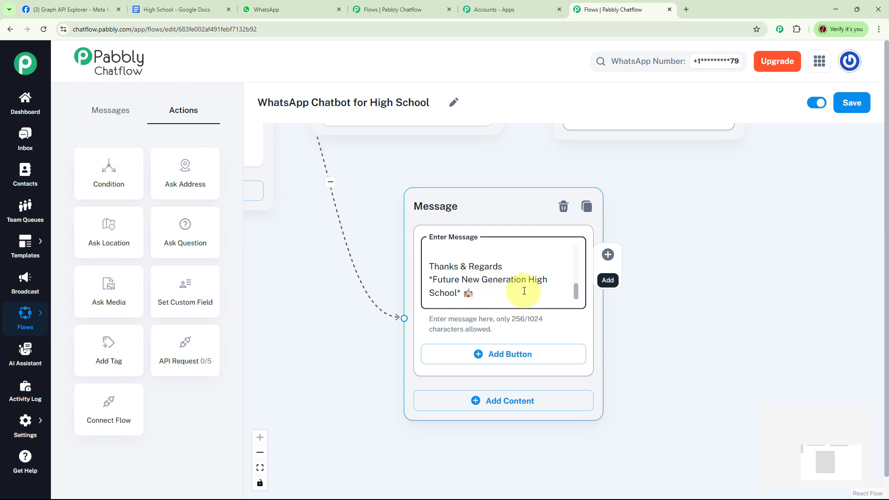
scroll(605, 308, "down", 2)
left_click_drag(427, 312, 532, 339)
scroll(525, 333, "up", 2)
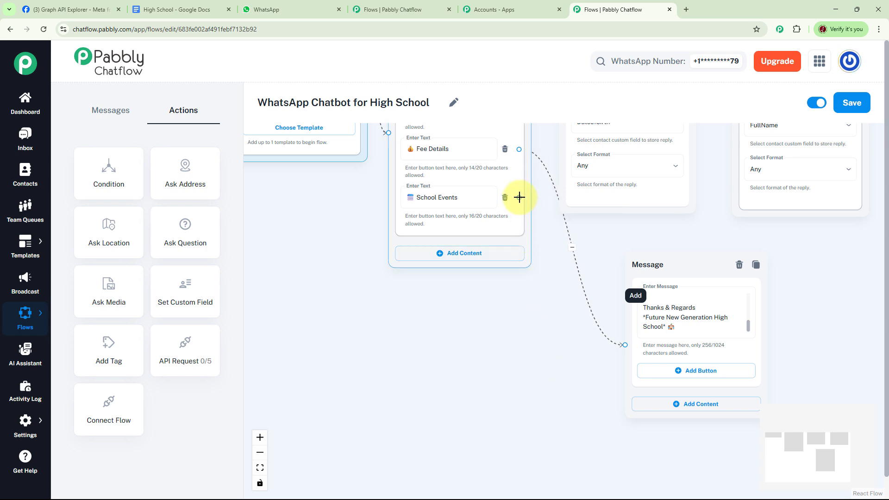
left_click_drag(457, 211, 344, 227)
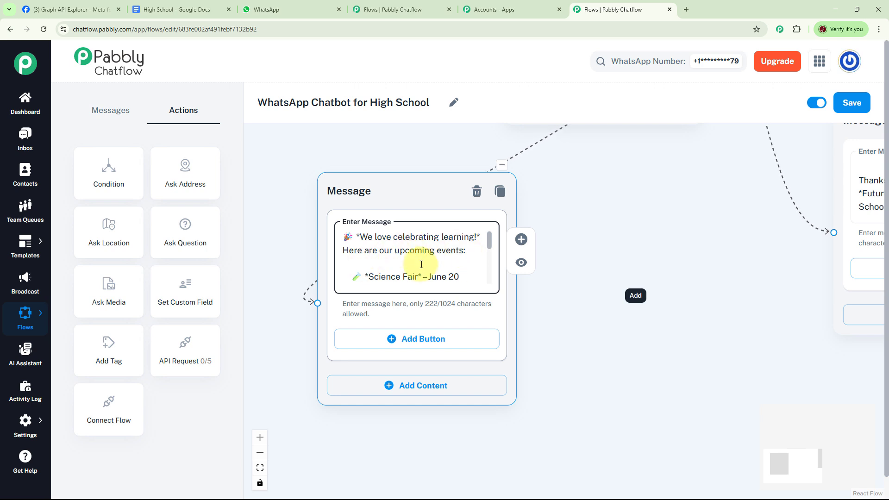
scroll(492, 251, "down", 1)
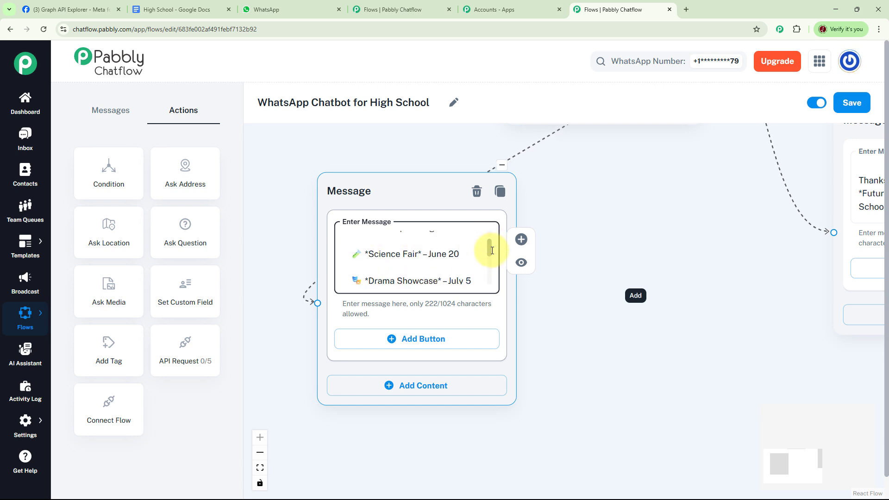
left_click_drag(492, 252, 495, 279)
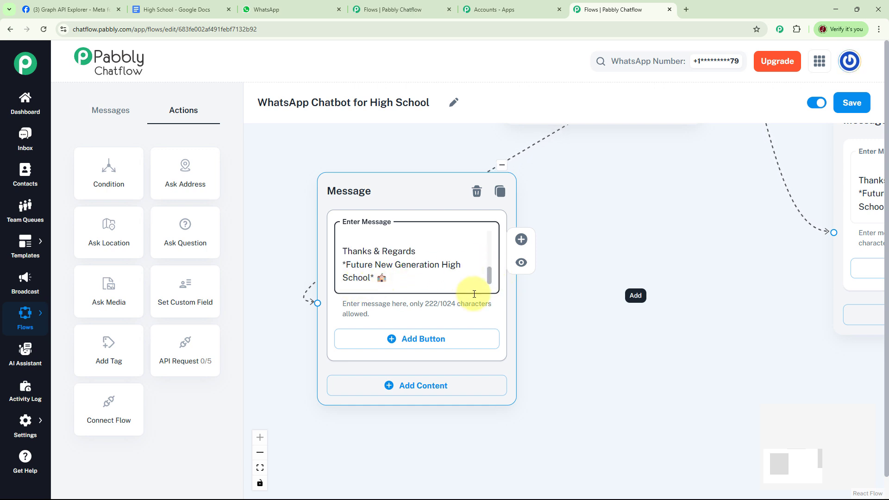
Save the completed high school chatbot flow with all its connected messages and questions.
scroll(639, 315, "down", 5)
scroll(656, 326, "down", 5)
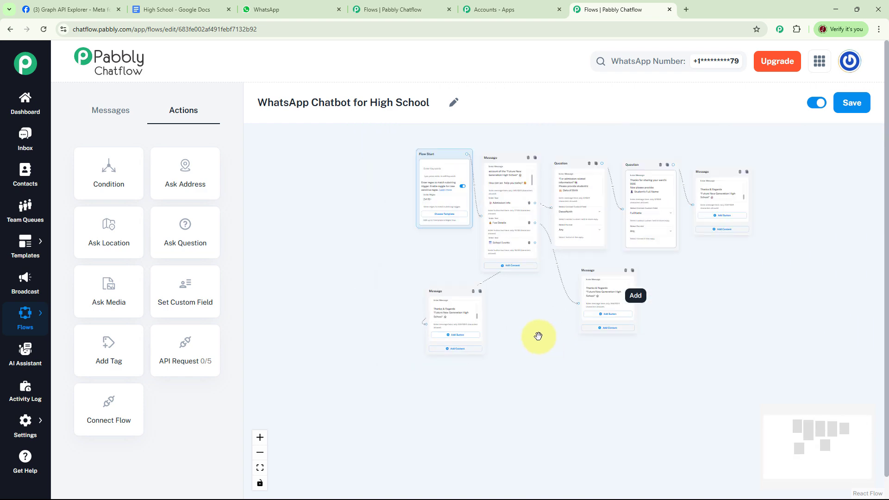
scroll(690, 319, "up", 5)
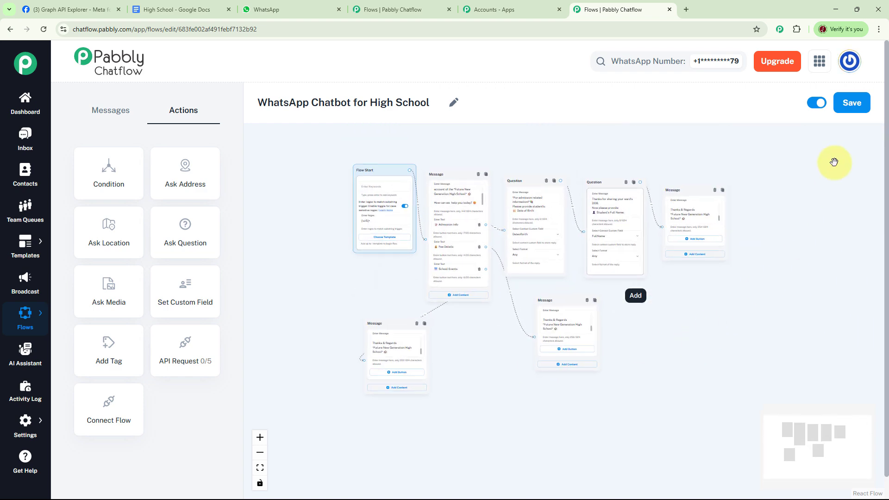
left_click(854, 105)
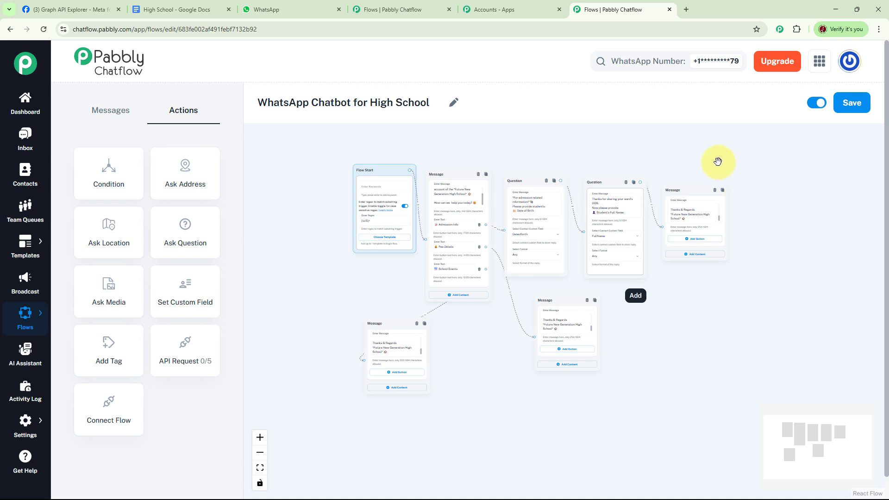
Switch to WhatsApp, clear the Future New Generation High School chat and send the message "High School Admission Fee Structure".
left_click(268, 4)
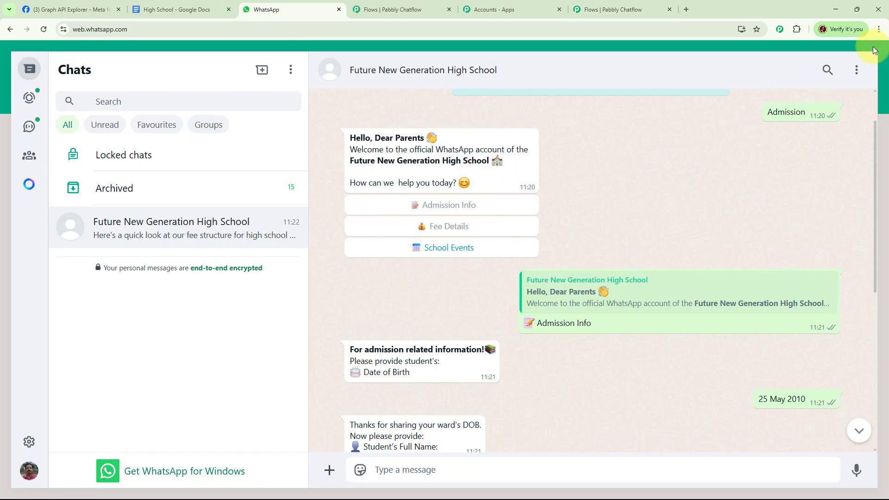
left_click(857, 71)
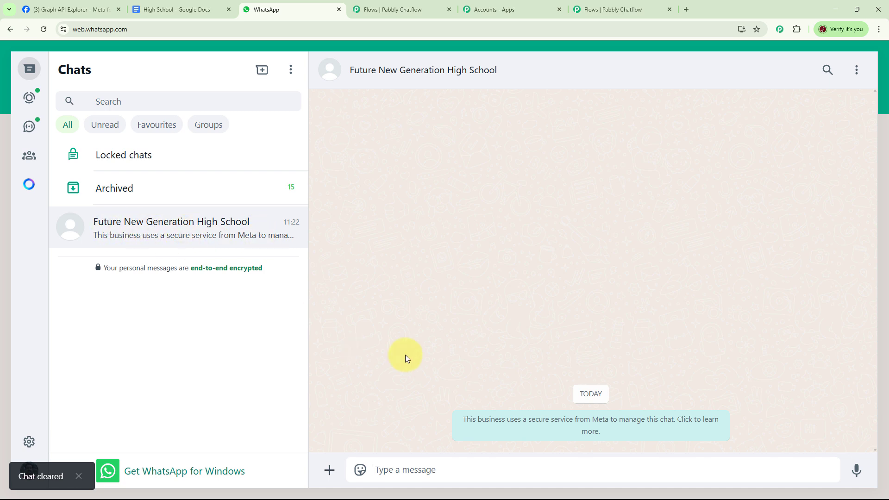
left_click(406, 468)
type("High School AdmissionFee Structure")
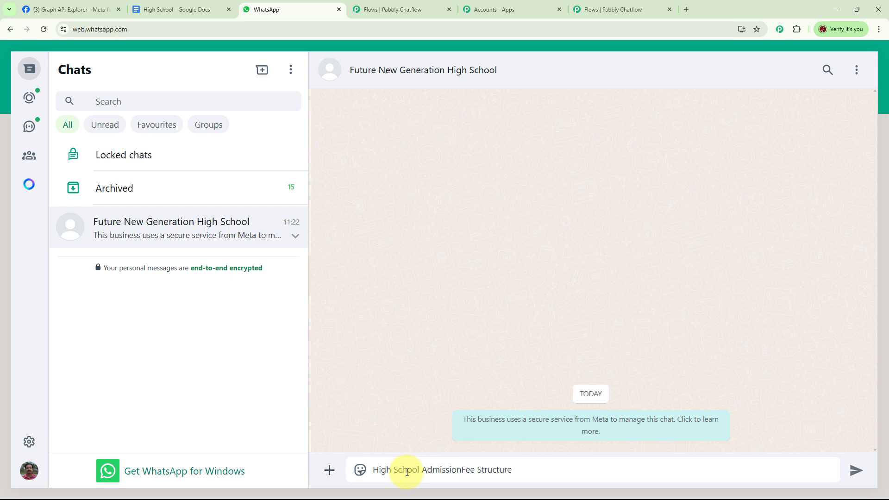
key("Return")
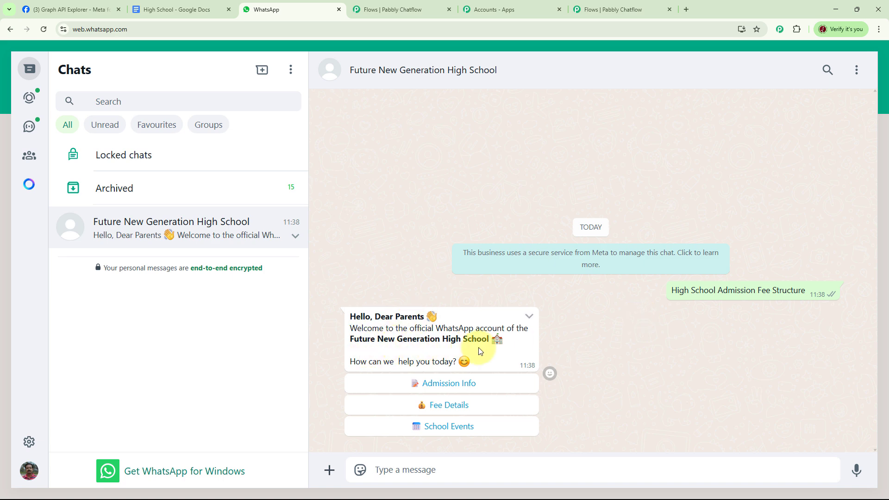
Test the chatbot's welcome message by choosing the Fee Details reply and the School Events reply.
left_click(466, 409)
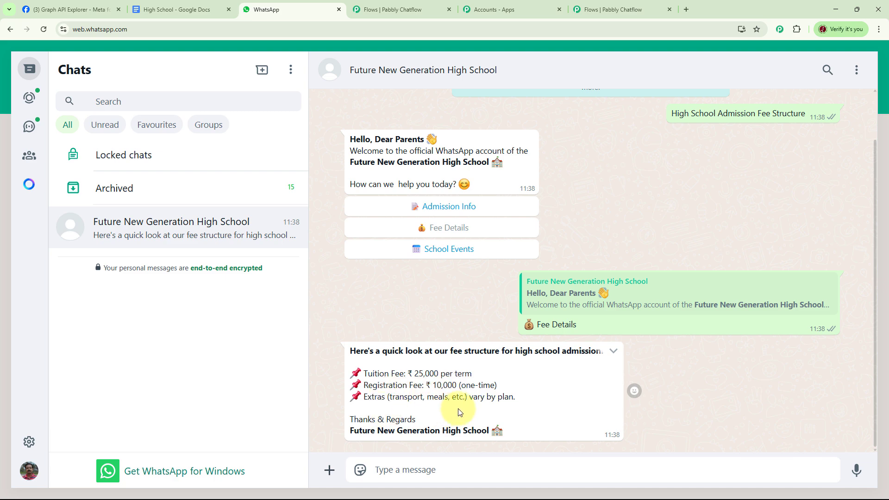
left_click(460, 251)
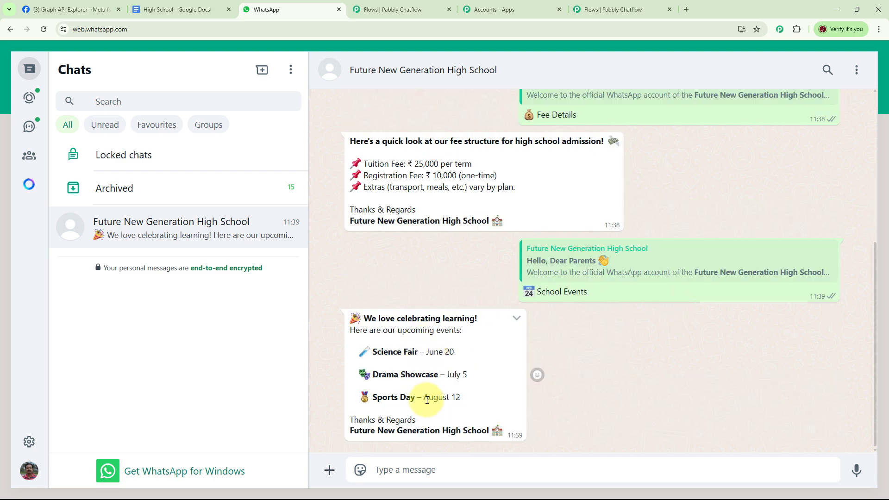